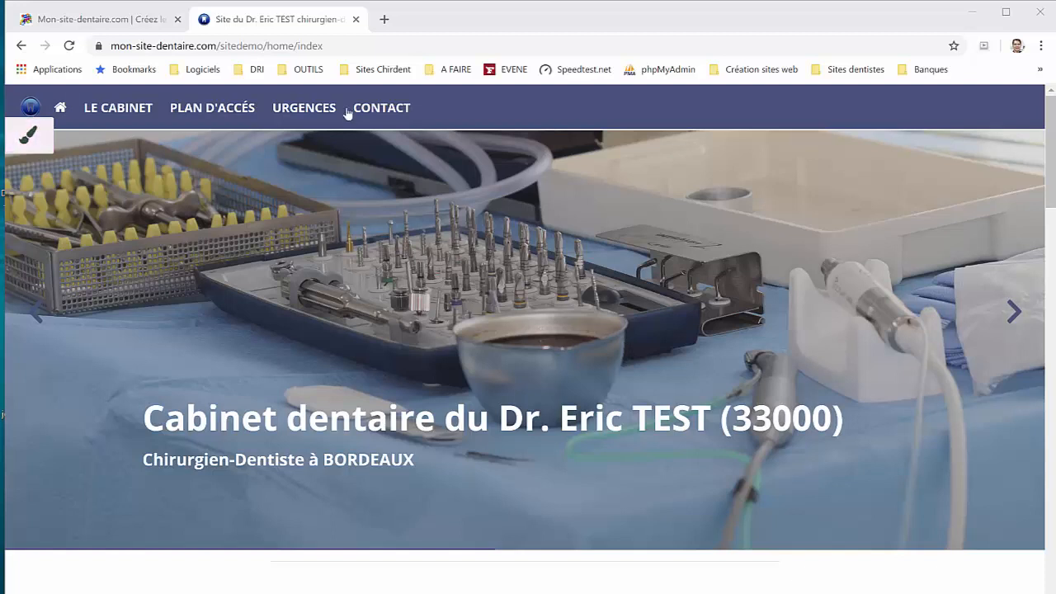
Examine the demo dental site's navigation bar and browse through the home page's banner images.
{"action": "scroll", "coordinate": [362, 162], "scroll_direction": "down", "scroll_amount": 1}
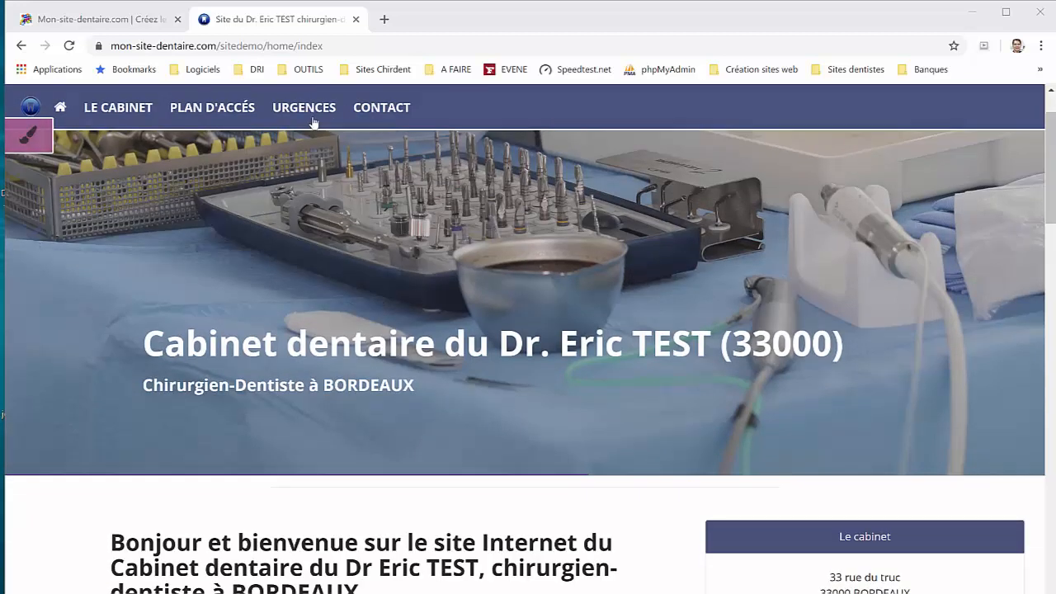
{"action": "scroll", "coordinate": [349, 201], "scroll_direction": "down", "scroll_amount": 1}
{"action": "scroll", "coordinate": [349, 201], "scroll_direction": "up", "scroll_amount": 1}
{"action": "scroll", "coordinate": [646, 200], "scroll_direction": "up", "scroll_amount": 1}
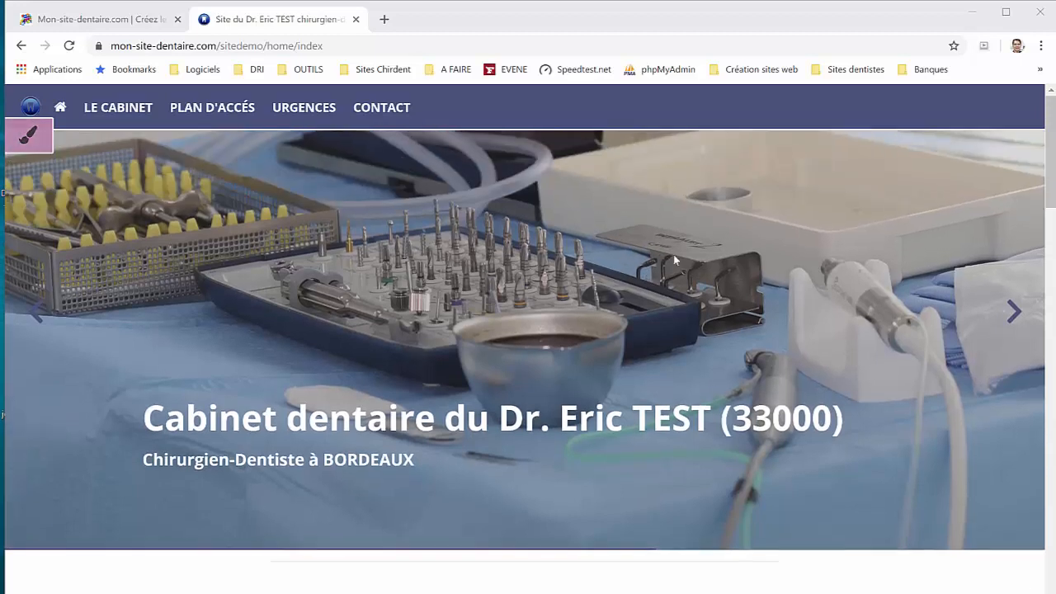
{"action": "left_click", "coordinate": [1008, 310]}
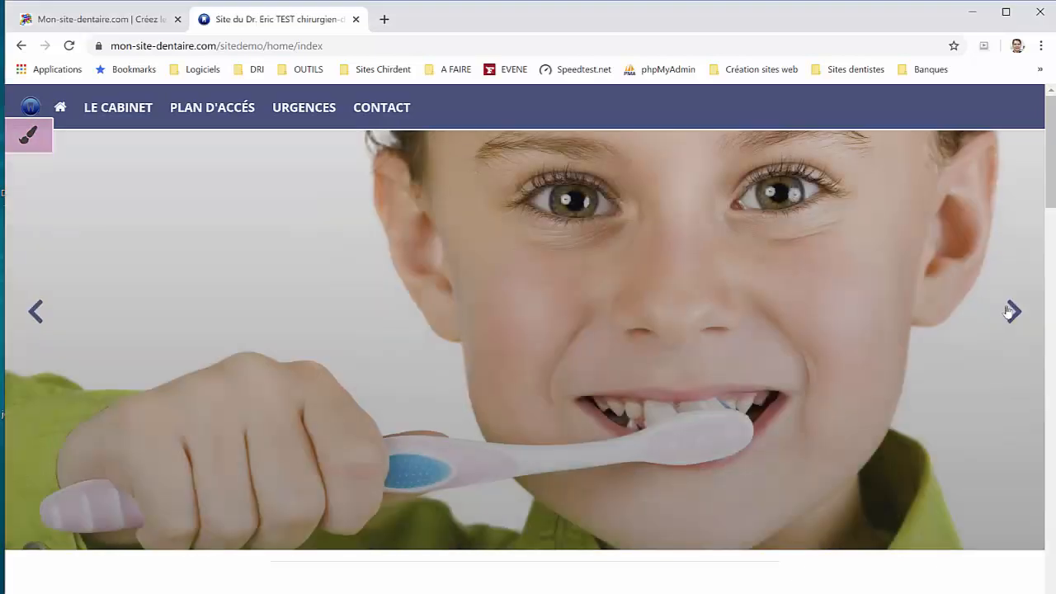
{"action": "left_click", "coordinate": [1009, 311]}
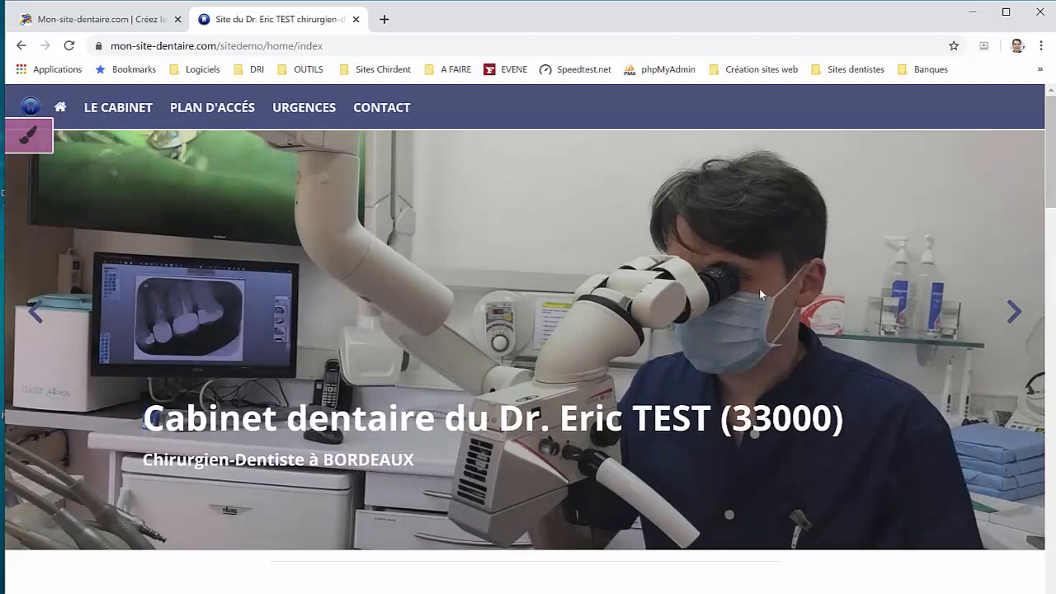
Examine the home page's welcome text, practice contact details, opening hours, practitioners and side column.
{"action": "scroll", "coordinate": [760, 289], "scroll_direction": "down", "scroll_amount": 3}
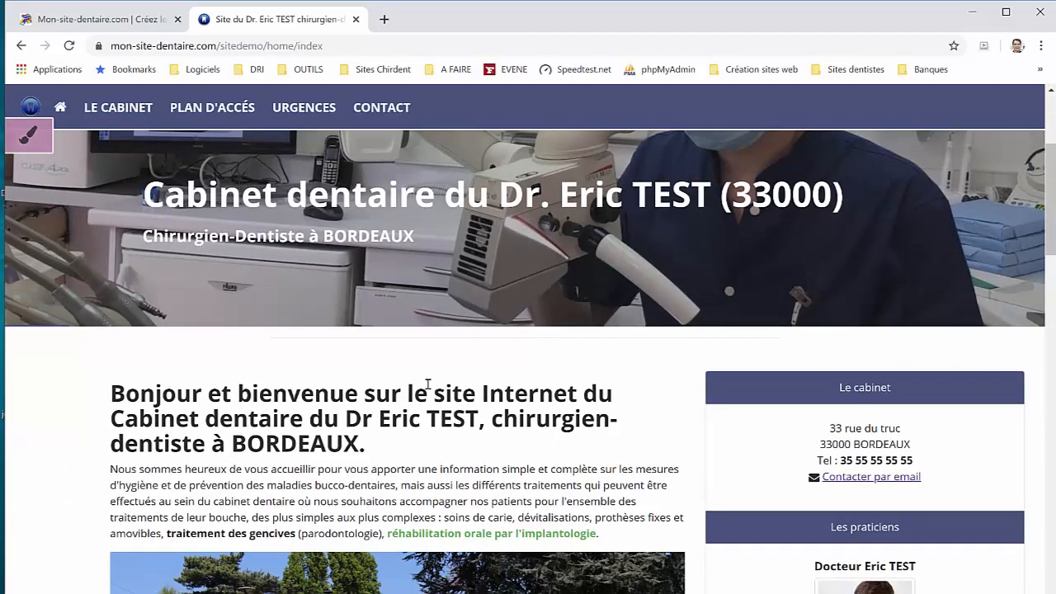
{"action": "scroll", "coordinate": [428, 384], "scroll_direction": "down", "scroll_amount": 4}
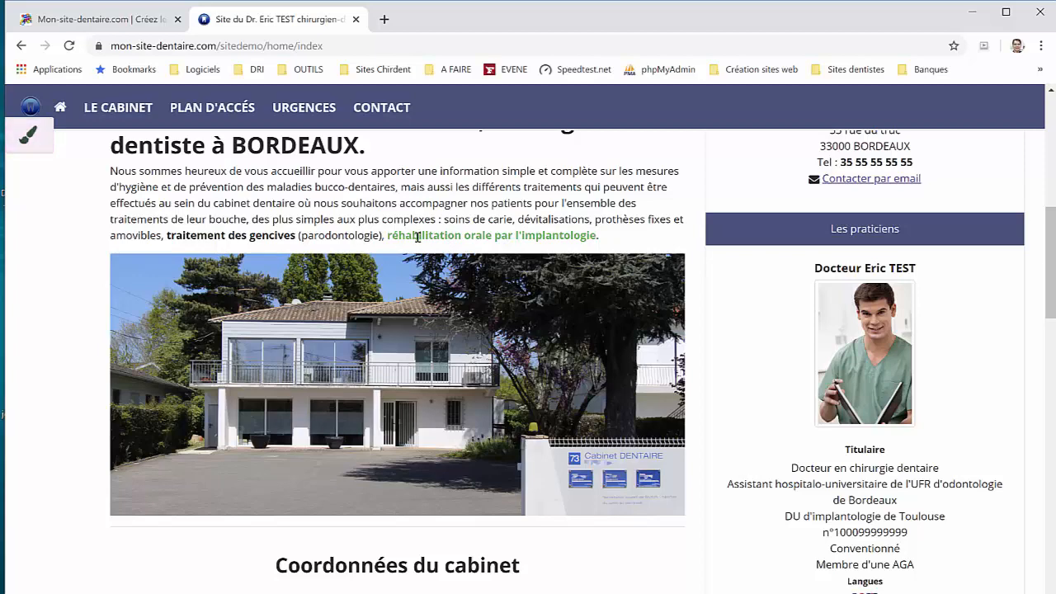
{"action": "scroll", "coordinate": [404, 310], "scroll_direction": "down", "scroll_amount": 2}
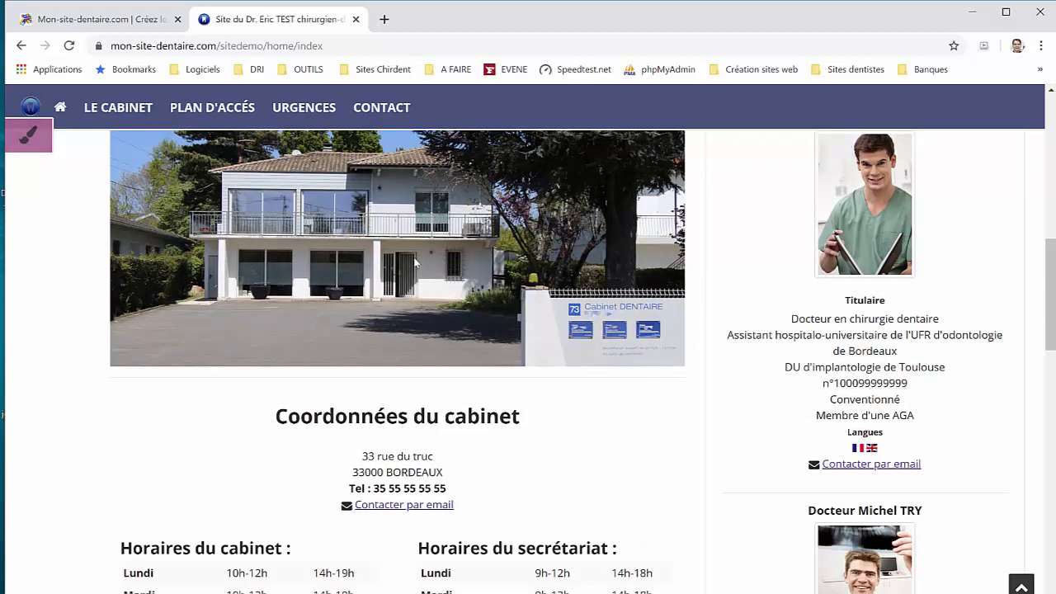
{"action": "scroll", "coordinate": [494, 324], "scroll_direction": "down", "scroll_amount": 1}
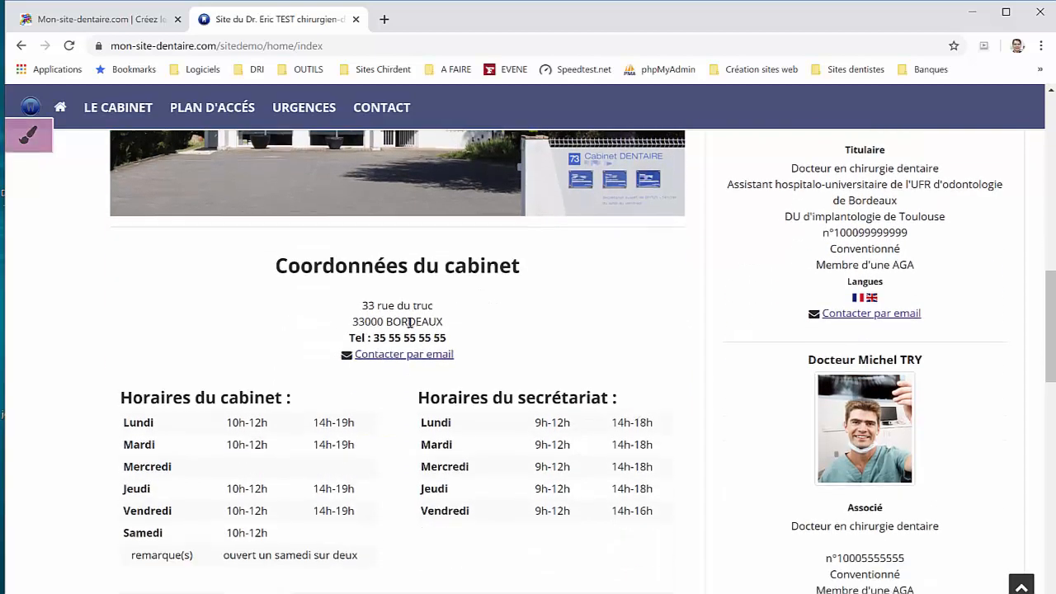
{"action": "scroll", "coordinate": [298, 317], "scroll_direction": "down", "scroll_amount": 3}
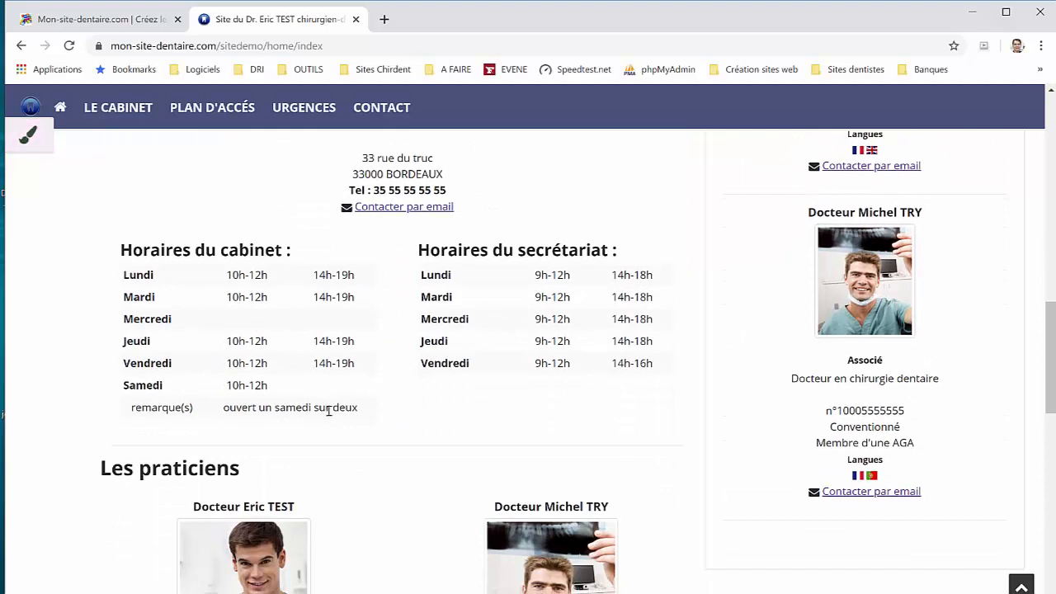
{"action": "scroll", "coordinate": [336, 414], "scroll_direction": "down", "scroll_amount": 1}
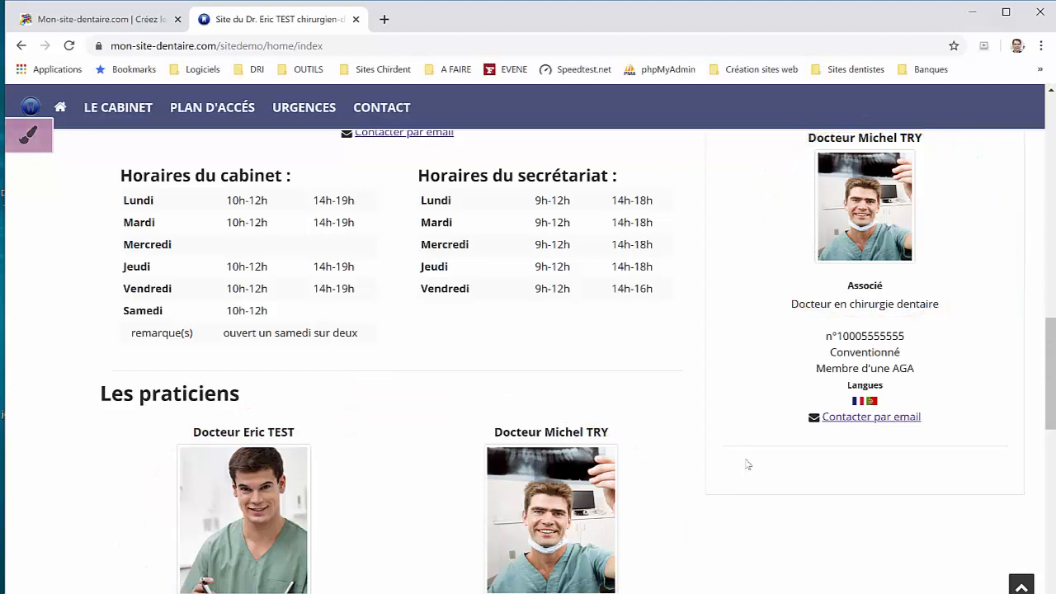
{"action": "scroll", "coordinate": [745, 464], "scroll_direction": "up", "scroll_amount": 3}
{"action": "scroll", "coordinate": [819, 443], "scroll_direction": "up", "scroll_amount": 7}
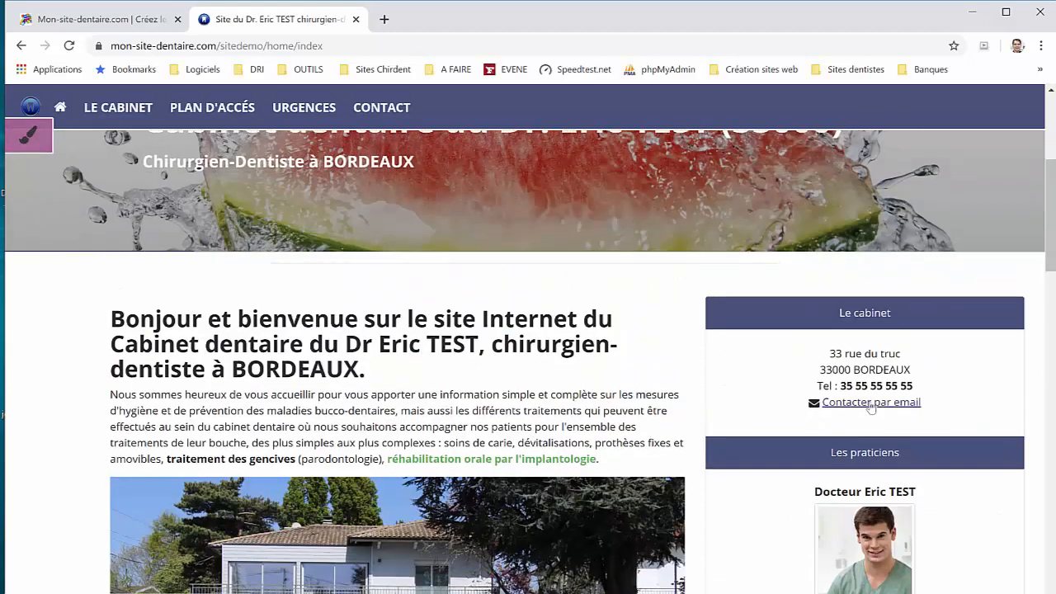
Compare the enlarged Menu preview in the site builder's display settings with the demo site's navigation bar.
{"action": "left_click", "coordinate": [41, 18]}
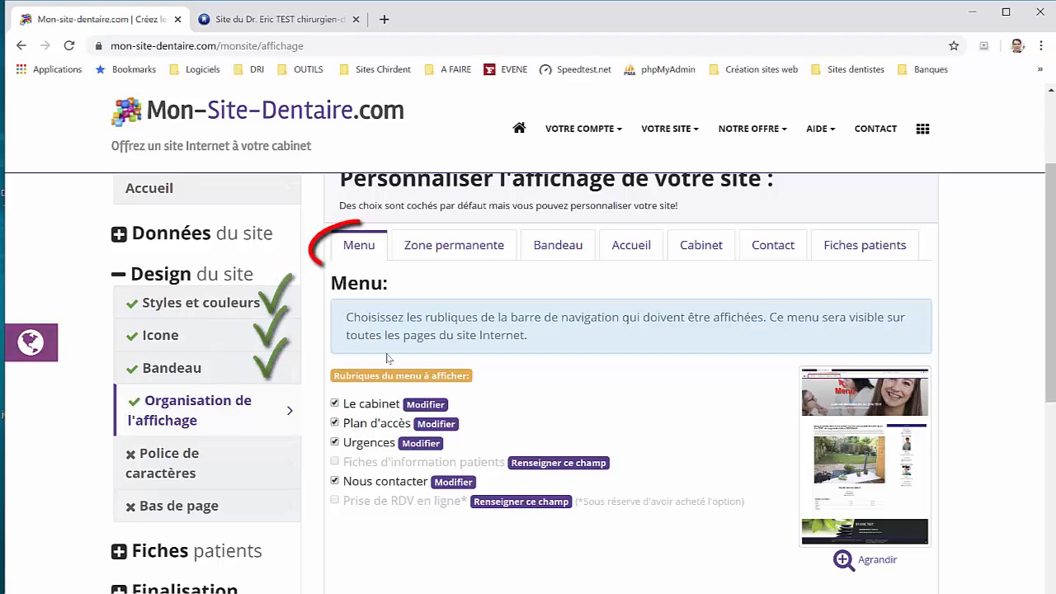
{"action": "left_click", "coordinate": [842, 407]}
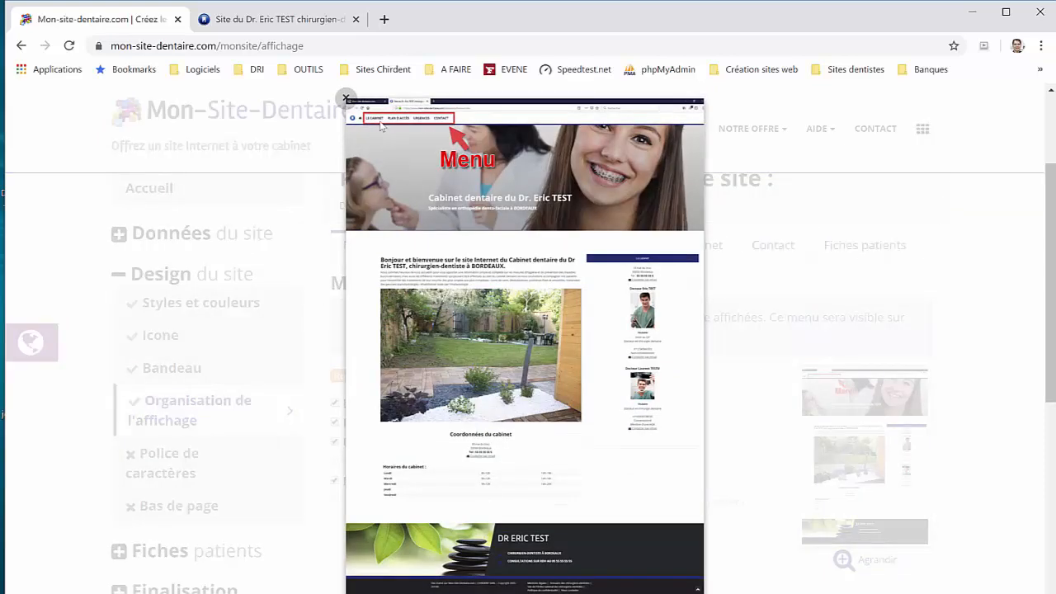
{"action": "left_click", "coordinate": [318, 33]}
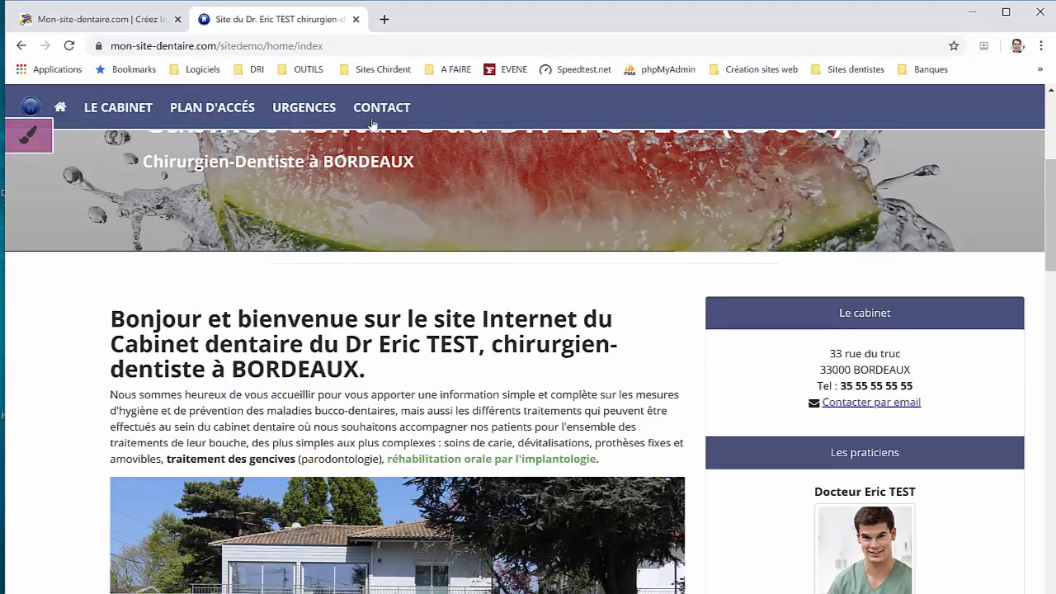
{"action": "left_click", "coordinate": [124, 19]}
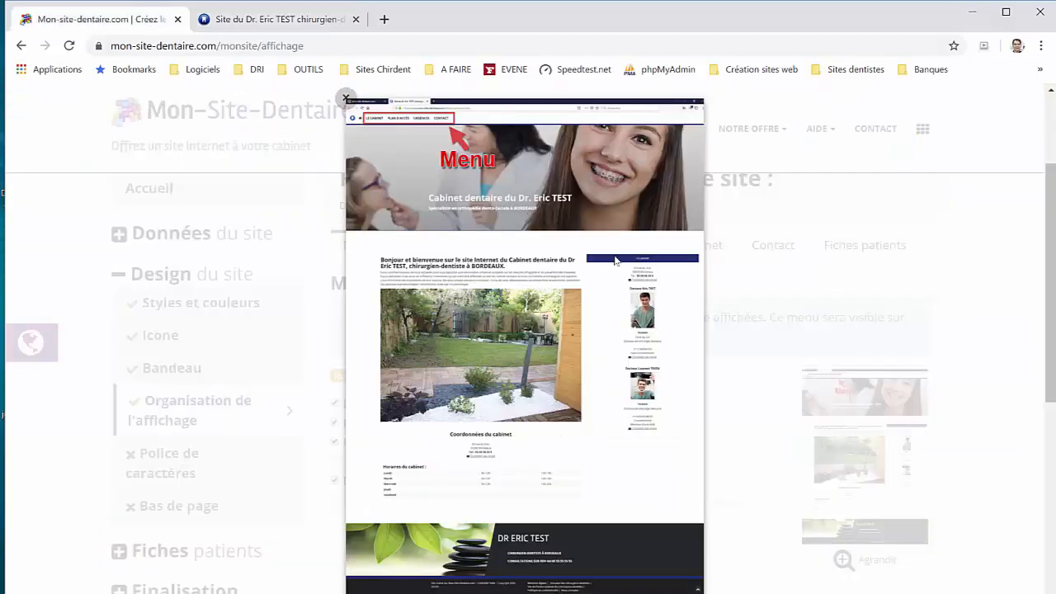
{"action": "left_click", "coordinate": [733, 404]}
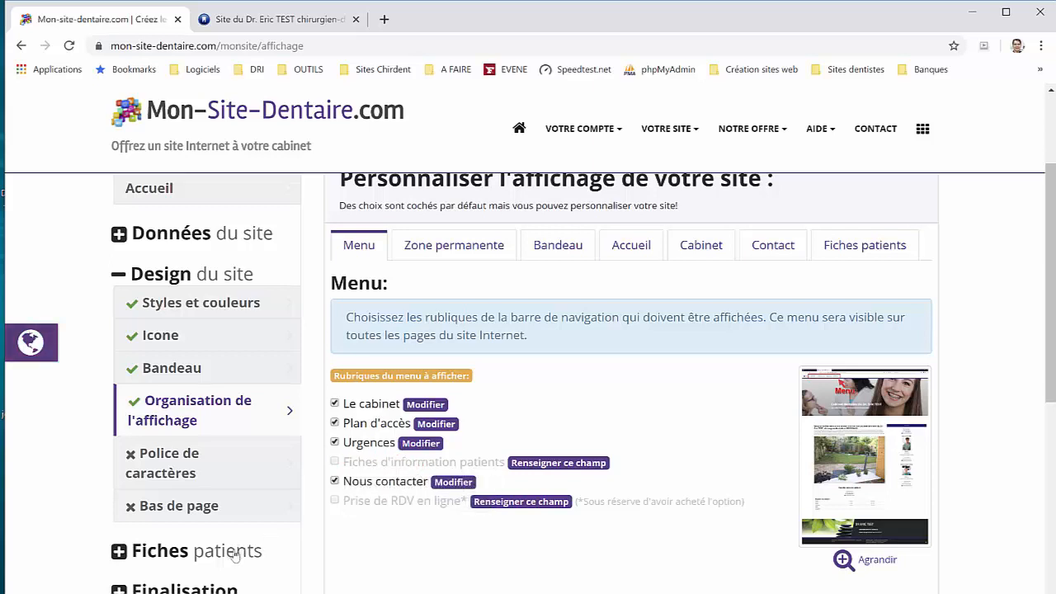
Set the Zone permanente to Ne pas afficher and save the display settings.
{"action": "left_click", "coordinate": [487, 258]}
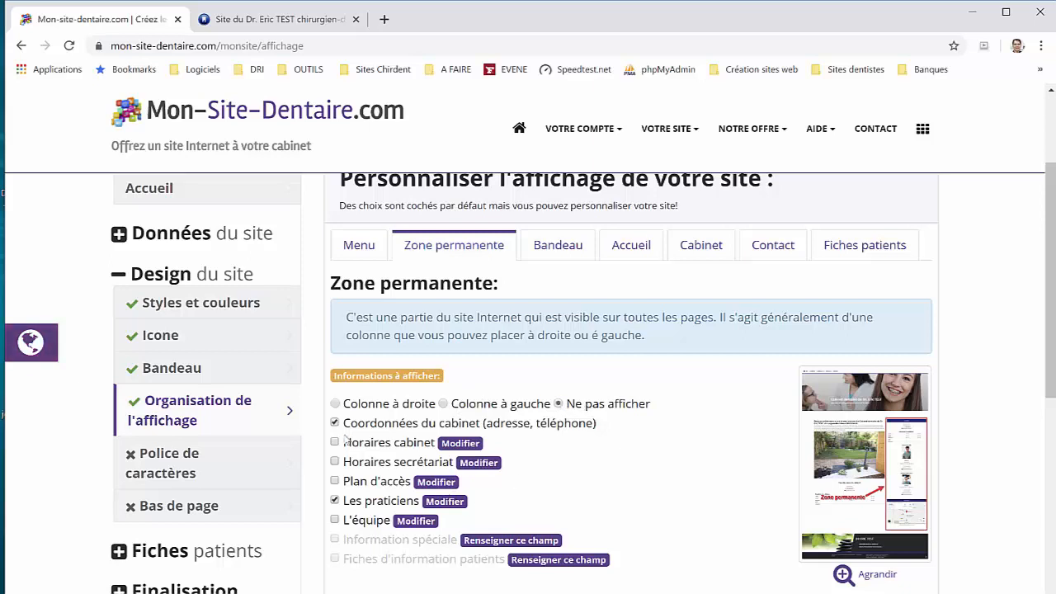
{"action": "scroll", "coordinate": [347, 522], "scroll_direction": "down", "scroll_amount": 2}
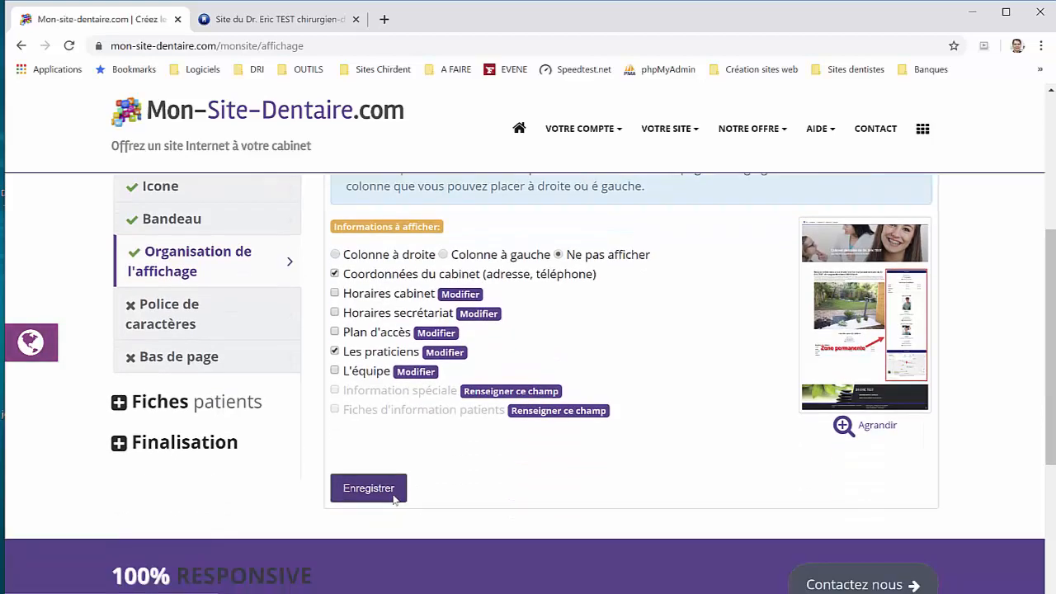
{"action": "left_click", "coordinate": [394, 493]}
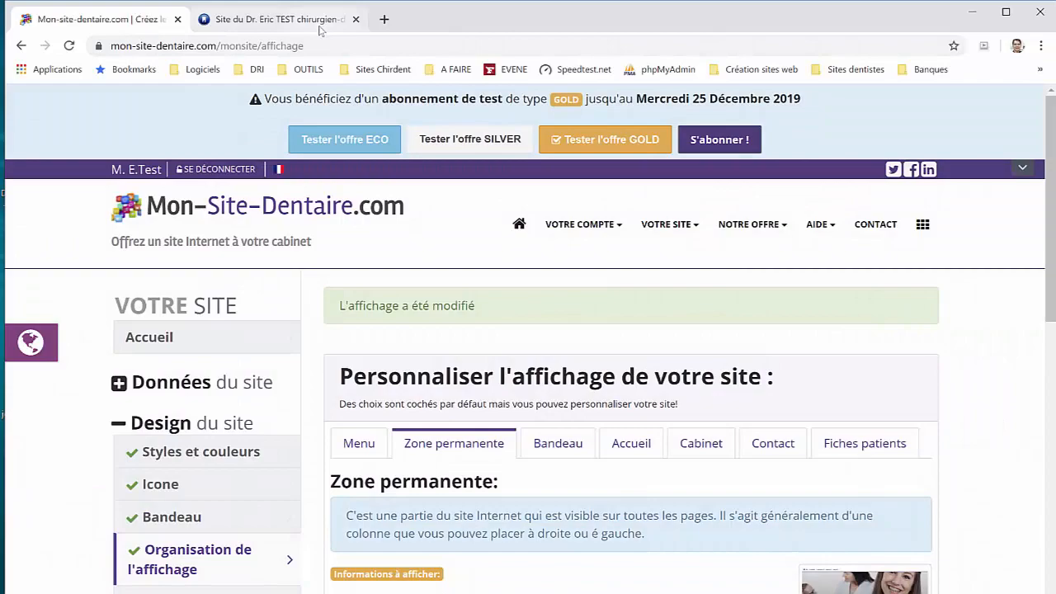
Reload the demo site's home page and examine its layout from the banner down to the practitioners.
{"action": "left_click", "coordinate": [272, 19]}
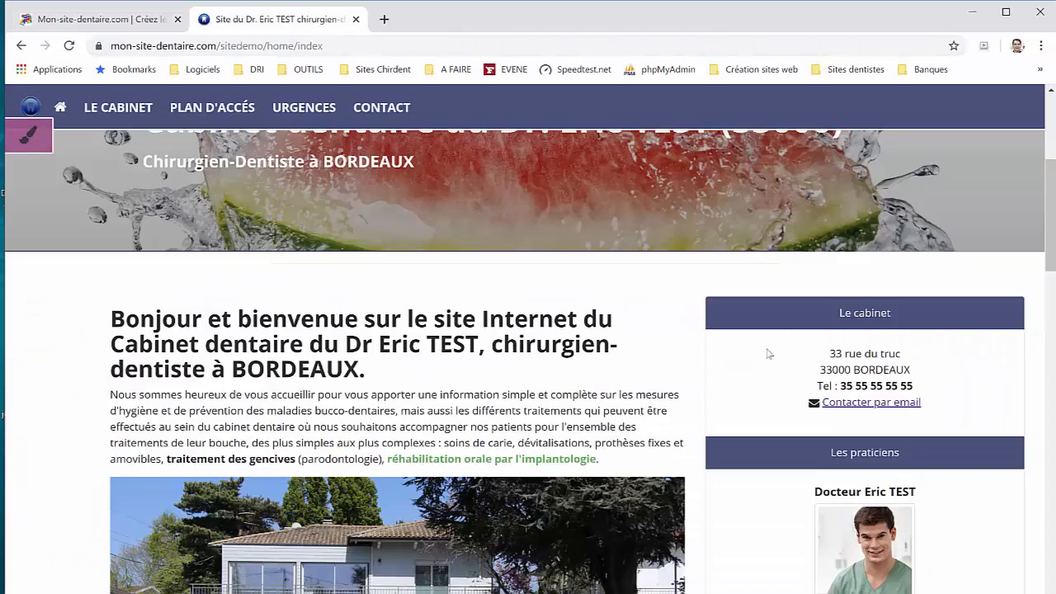
{"action": "scroll", "coordinate": [845, 440], "scroll_direction": "down", "scroll_amount": 5}
{"action": "scroll", "coordinate": [650, 399], "scroll_direction": "up", "scroll_amount": 6}
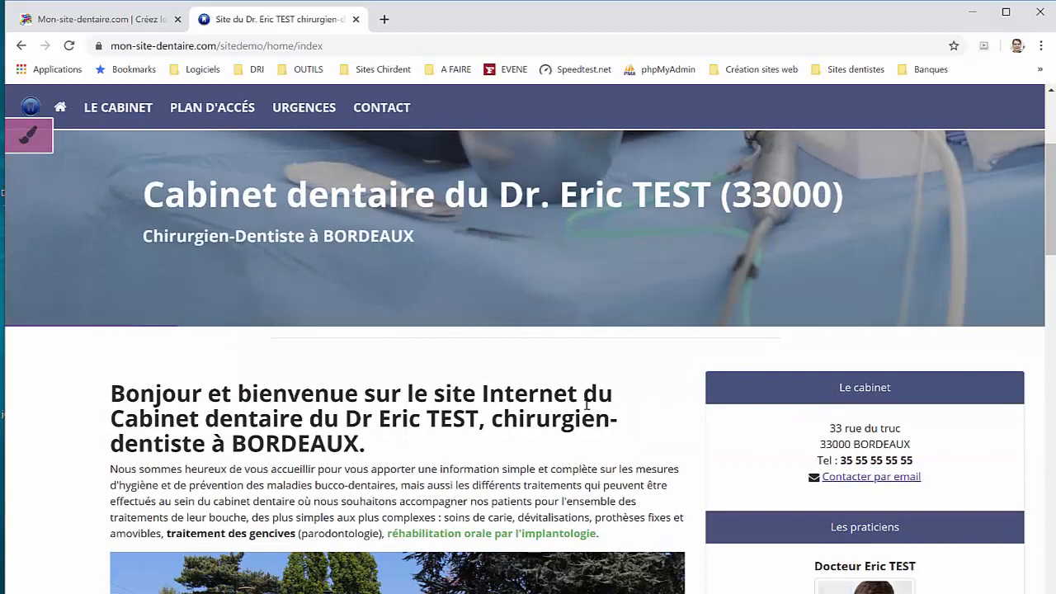
{"action": "key", "text": "F5"}
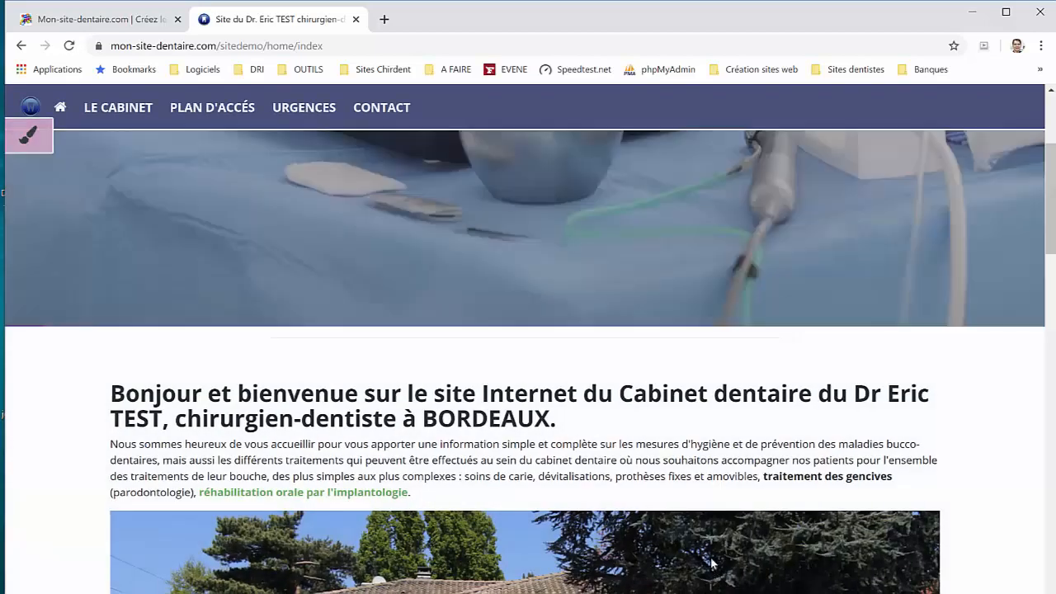
{"action": "scroll", "coordinate": [706, 543], "scroll_direction": "down", "scroll_amount": 10}
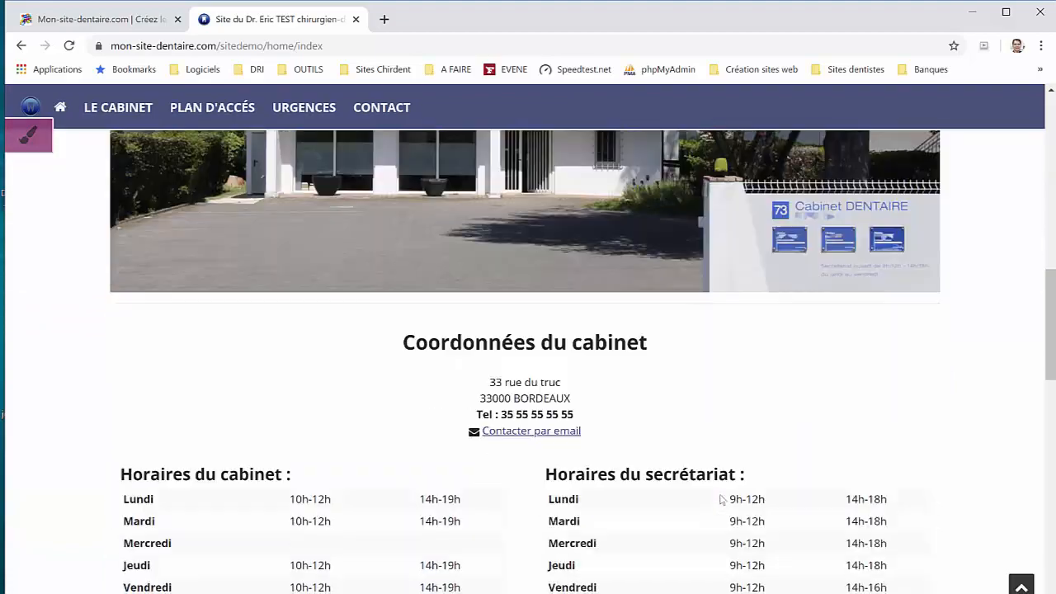
{"action": "scroll", "coordinate": [721, 499], "scroll_direction": "up", "scroll_amount": 10}
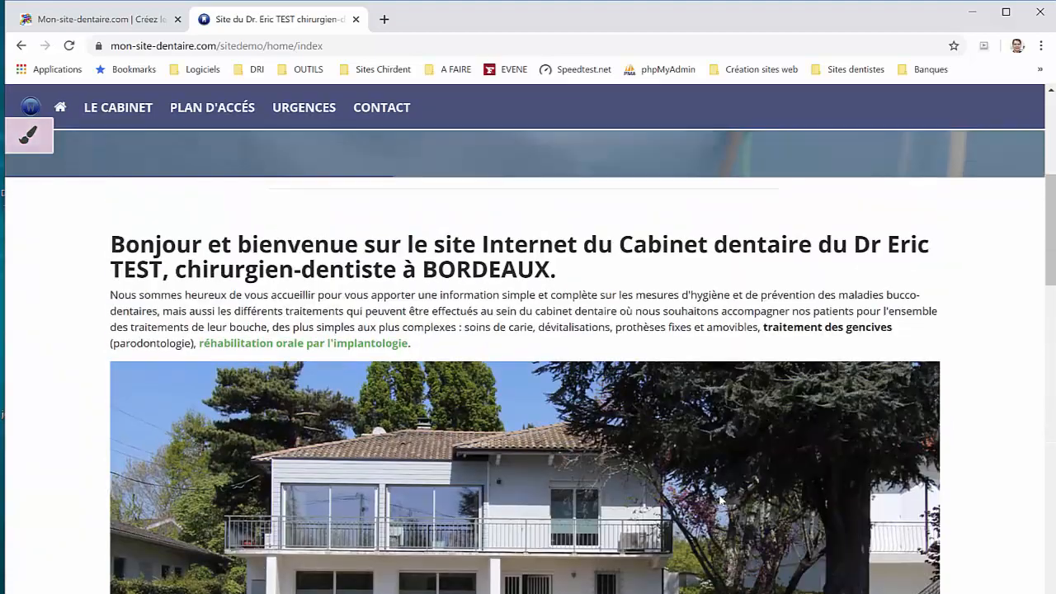
{"action": "scroll", "coordinate": [719, 501], "scroll_direction": "up", "scroll_amount": 2}
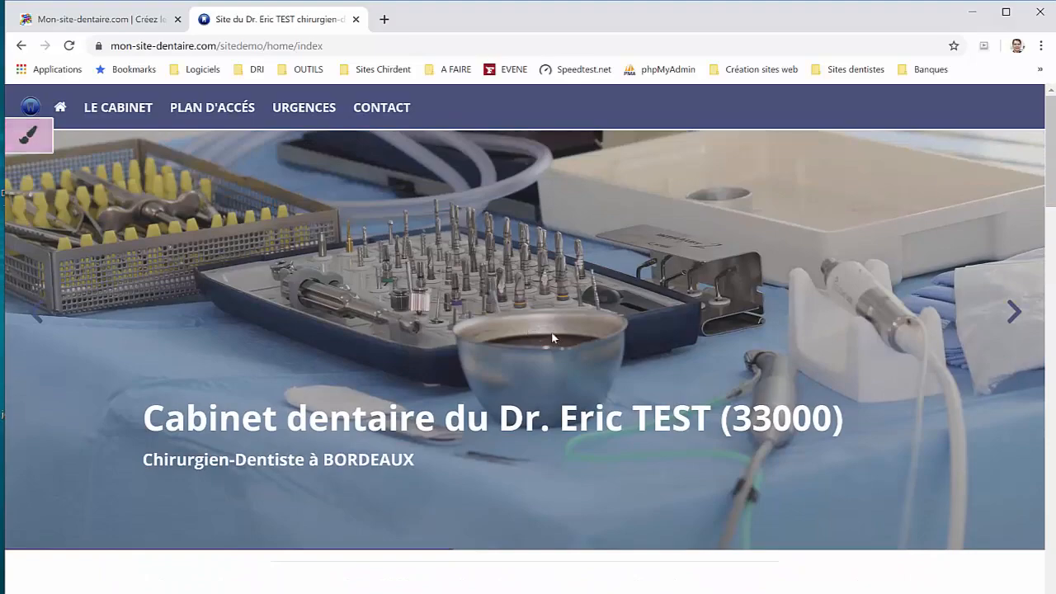
{"action": "scroll", "coordinate": [550, 334], "scroll_direction": "down", "scroll_amount": 8}
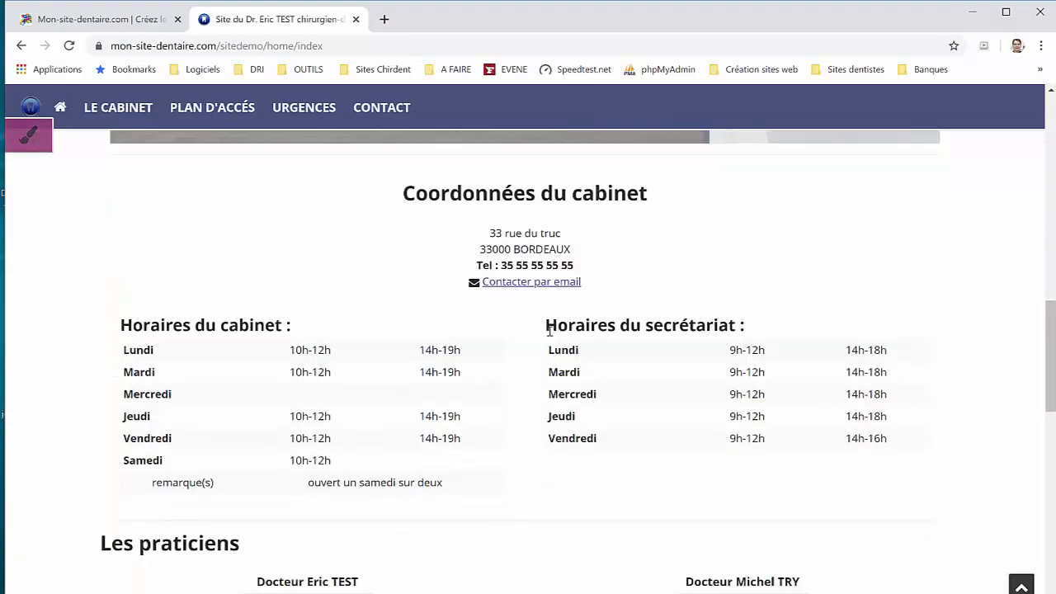
{"action": "scroll", "coordinate": [549, 332], "scroll_direction": "down", "scroll_amount": 3}
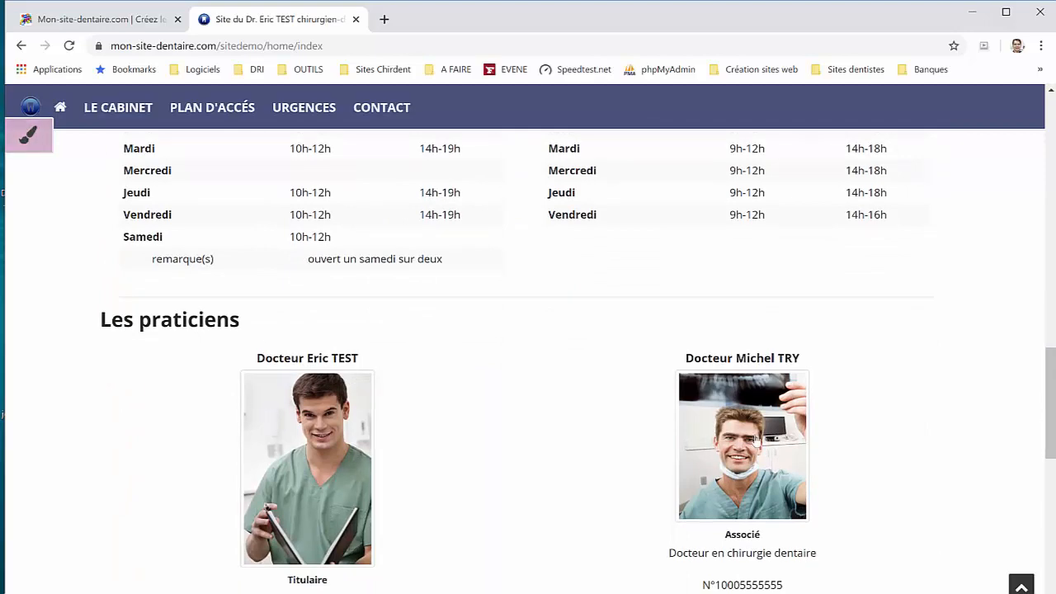
{"action": "scroll", "coordinate": [585, 441], "scroll_direction": "down", "scroll_amount": 2}
{"action": "scroll", "coordinate": [481, 344], "scroll_direction": "up", "scroll_amount": 3}
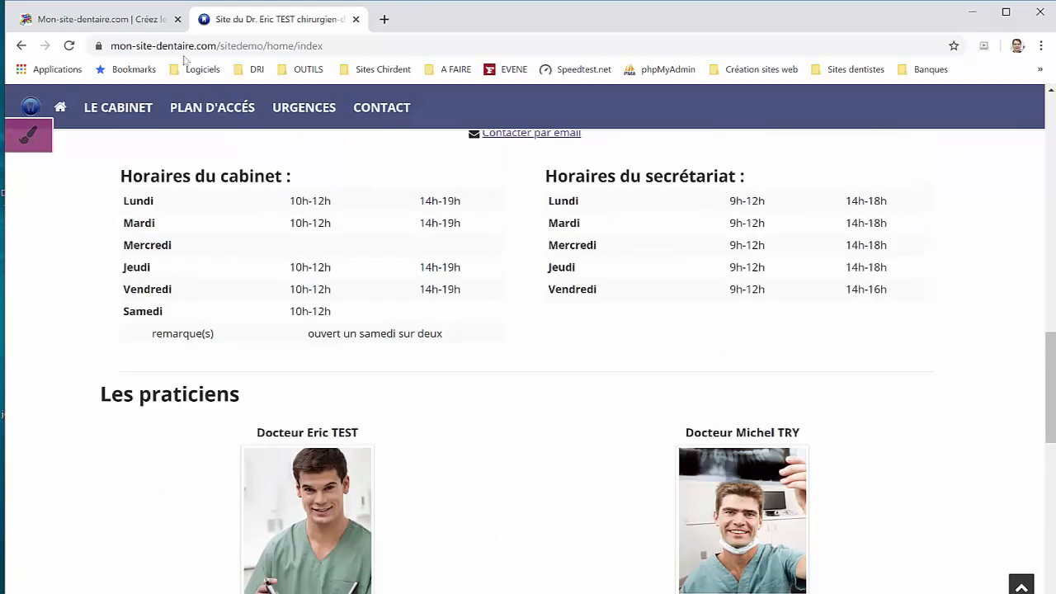
{"action": "scroll", "coordinate": [247, 113], "scroll_direction": "up", "scroll_amount": 3}
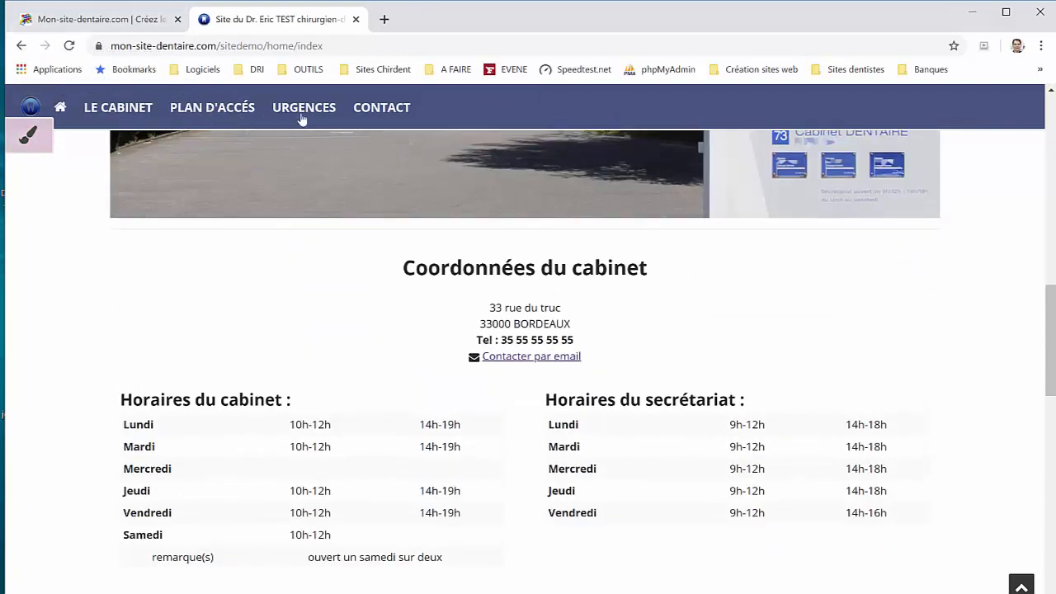
Open the demo site's Le cabinet page and examine its photos, opening hours, practitioners and team sections.
{"action": "left_click", "coordinate": [147, 109]}
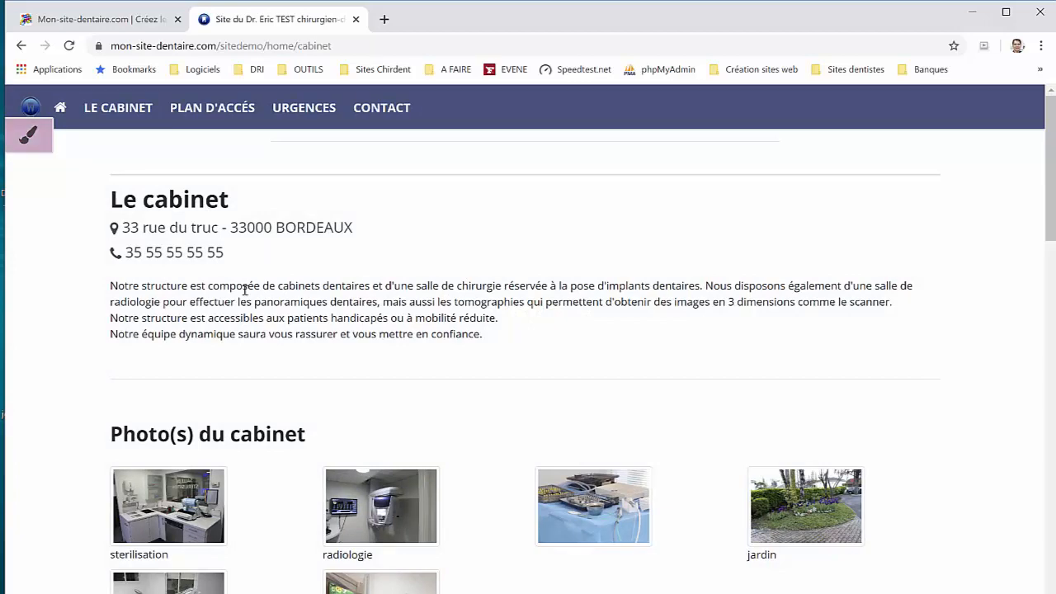
{"action": "scroll", "coordinate": [244, 291], "scroll_direction": "down", "scroll_amount": 3}
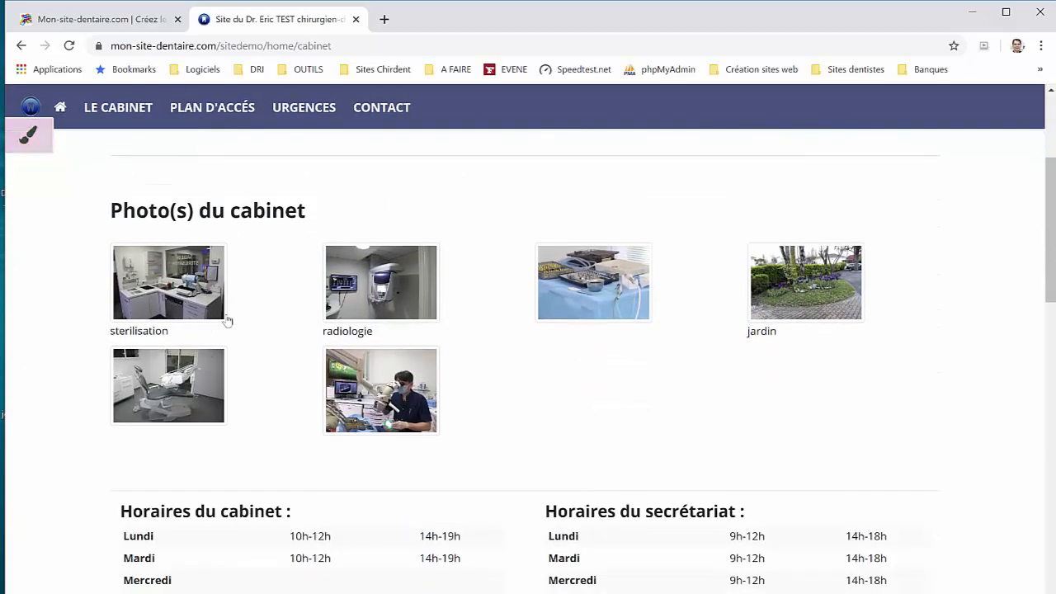
{"action": "scroll", "coordinate": [226, 320], "scroll_direction": "down", "scroll_amount": 5}
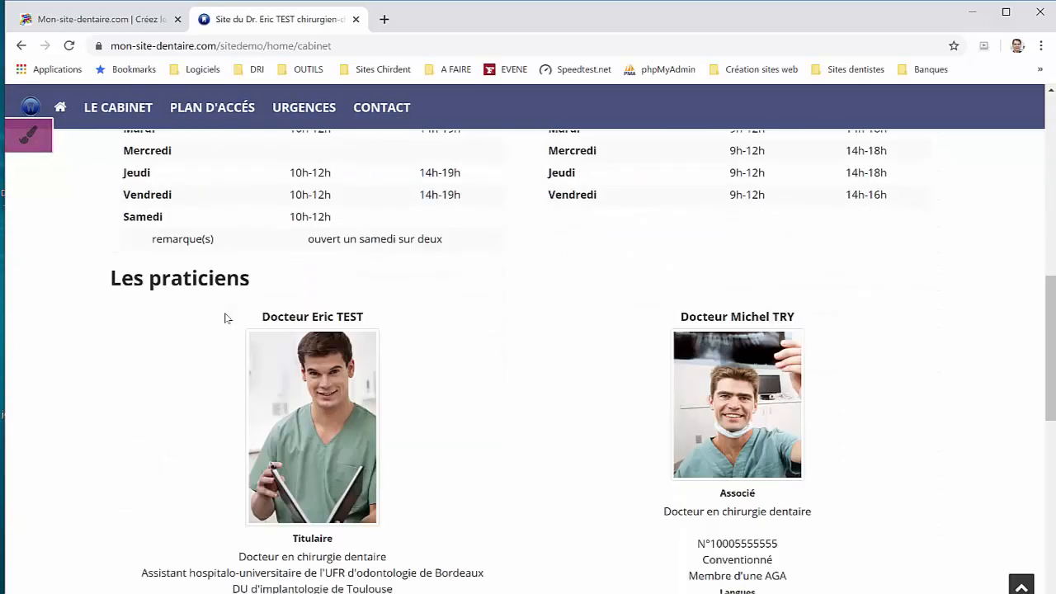
{"action": "scroll", "coordinate": [229, 312], "scroll_direction": "down", "scroll_amount": 5}
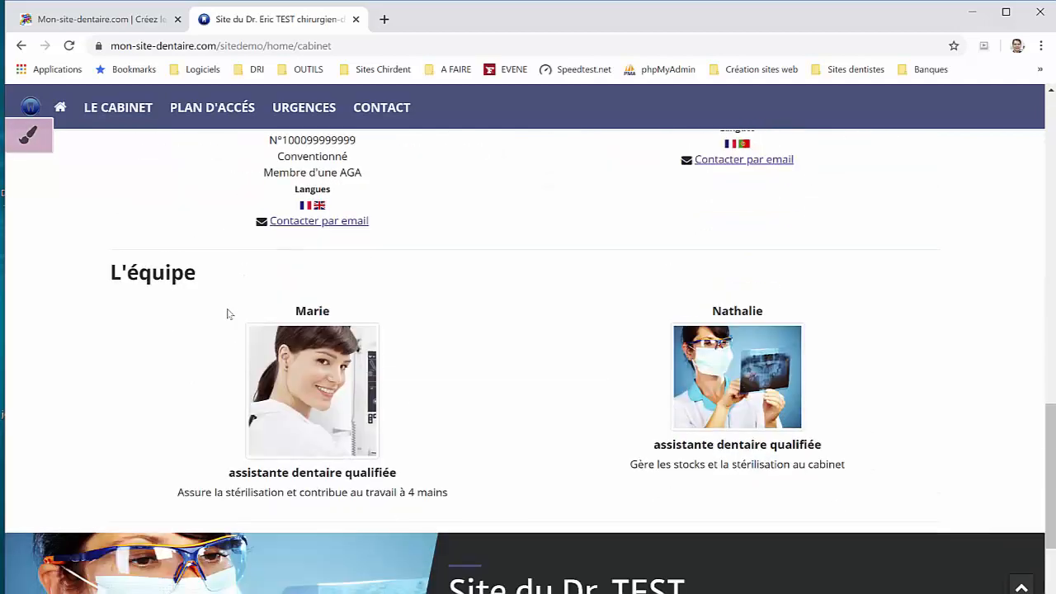
{"action": "scroll", "coordinate": [229, 310], "scroll_direction": "up", "scroll_amount": 5}
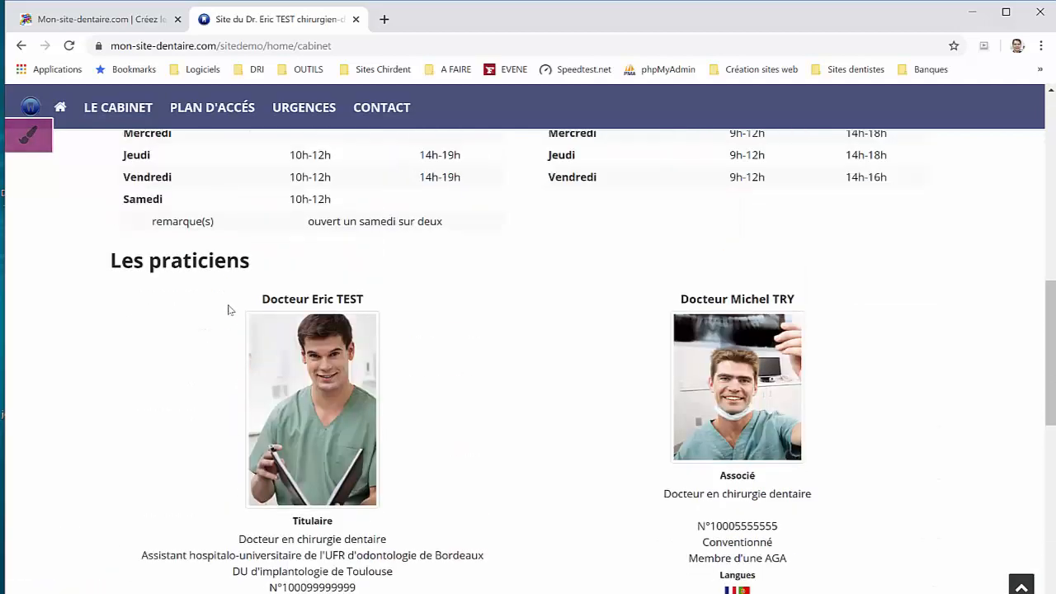
In the site builder's Cabinet page display settings, disable Les praticiens, Horaires cabinet and Horaires secrétariat, and save.
{"action": "left_click", "coordinate": [119, 25]}
{"action": "left_click", "coordinate": [632, 444]}
{"action": "left_click", "coordinate": [701, 219]}
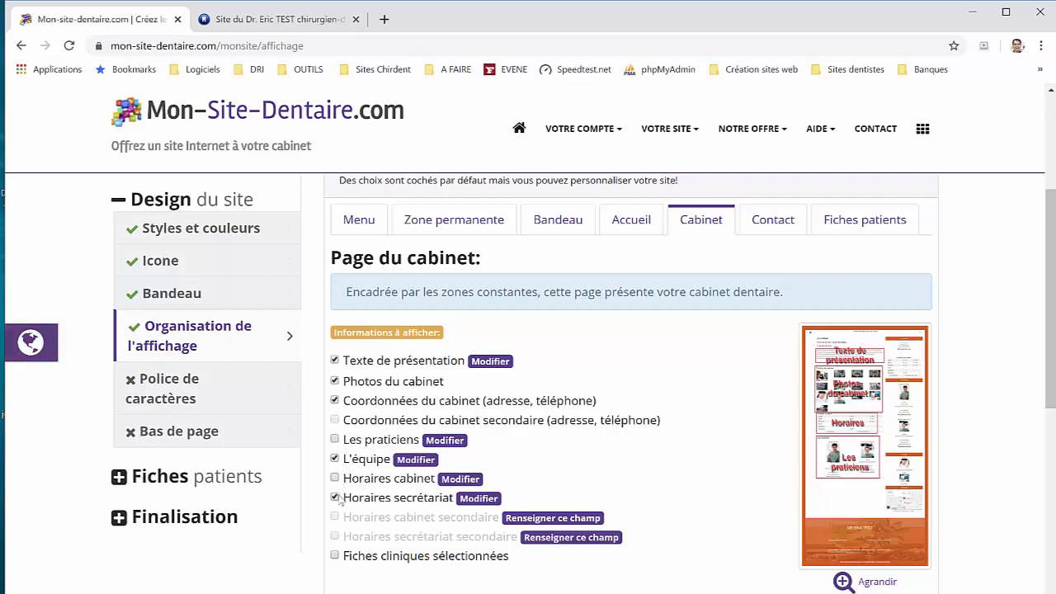
{"action": "left_click", "coordinate": [336, 499]}
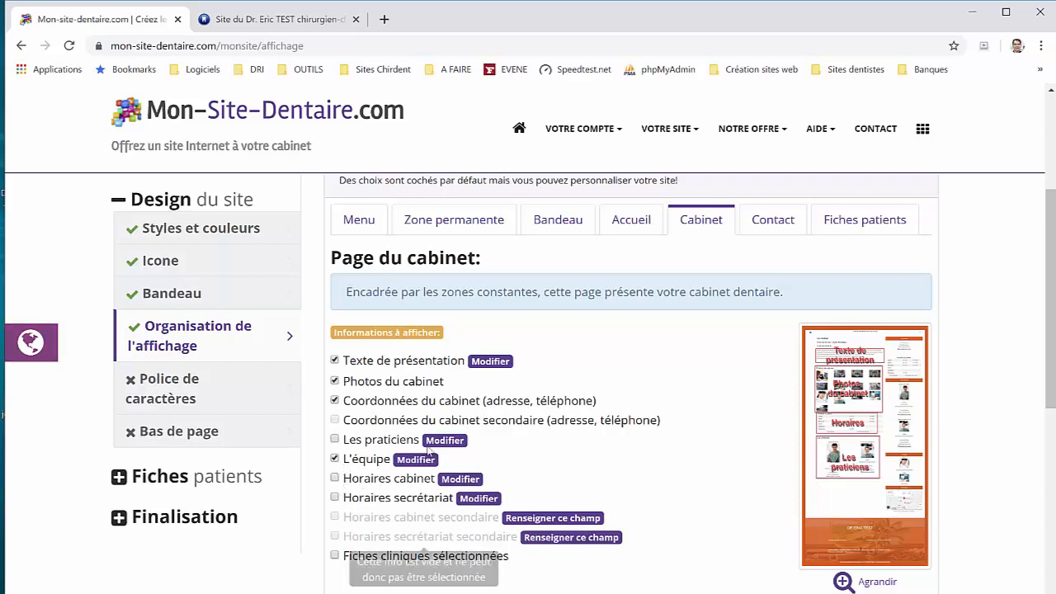
{"action": "scroll", "coordinate": [476, 505], "scroll_direction": "down", "scroll_amount": 3}
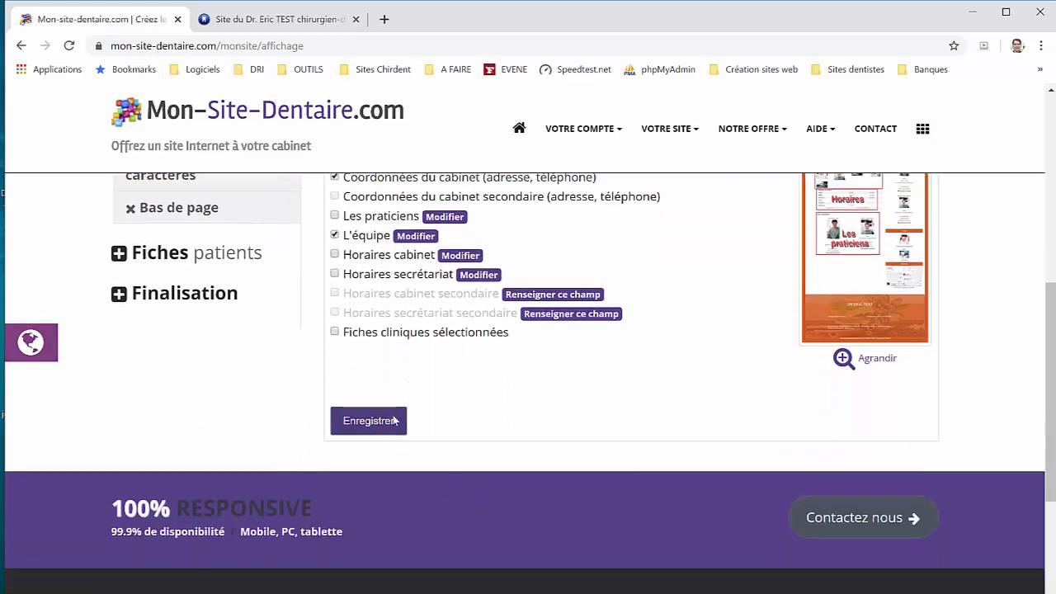
{"action": "left_click", "coordinate": [368, 421]}
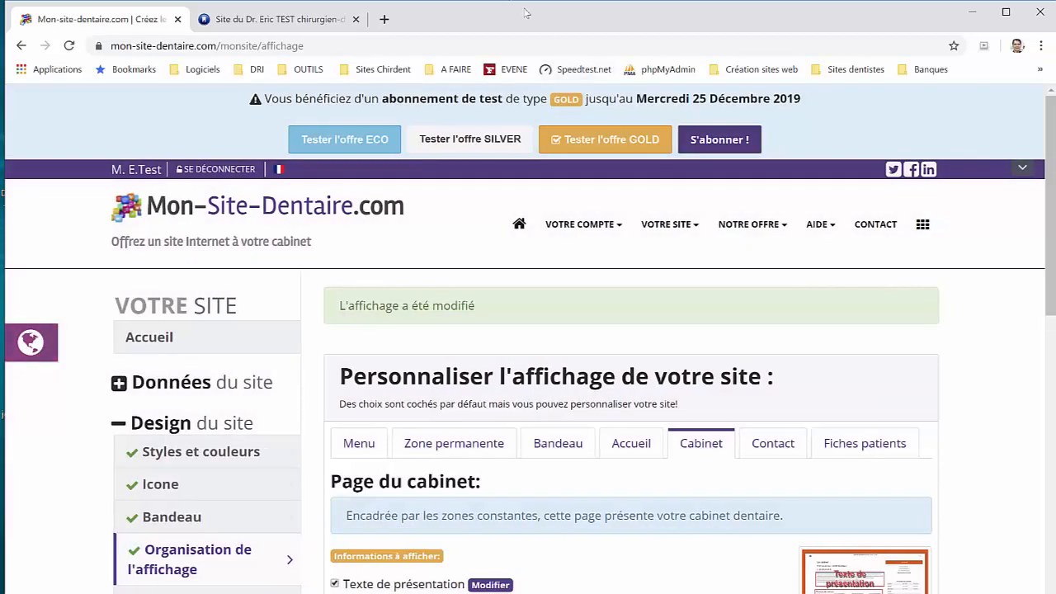
Reload the demo site's Le cabinet page and examine its presentation text, photos and team section against the saved display settings.
{"action": "left_click", "coordinate": [305, 18]}
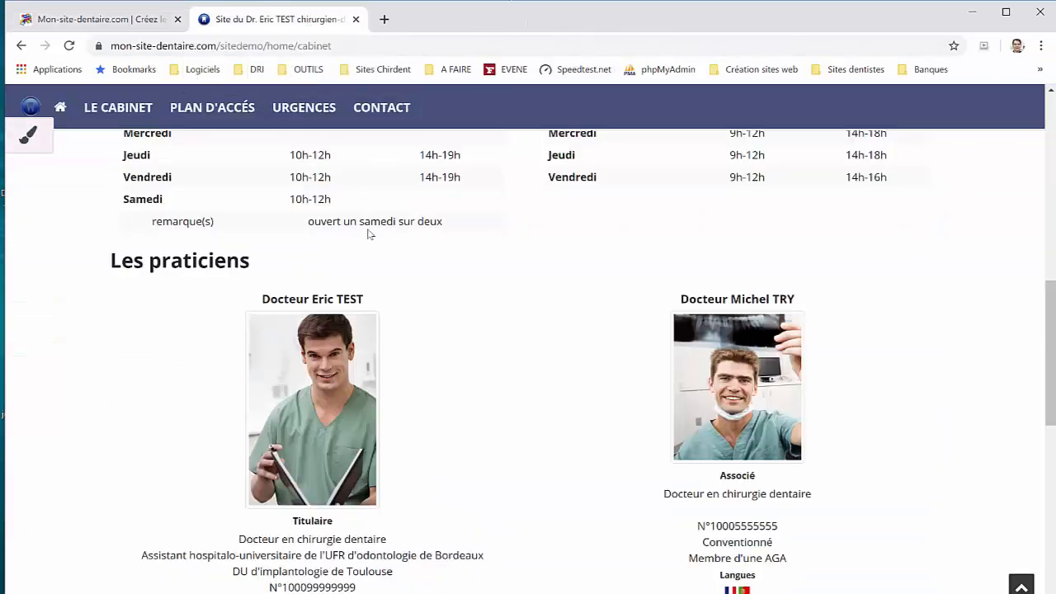
{"action": "scroll", "coordinate": [368, 234], "scroll_direction": "up", "scroll_amount": 6}
{"action": "scroll", "coordinate": [368, 233], "scroll_direction": "up", "scroll_amount": 3}
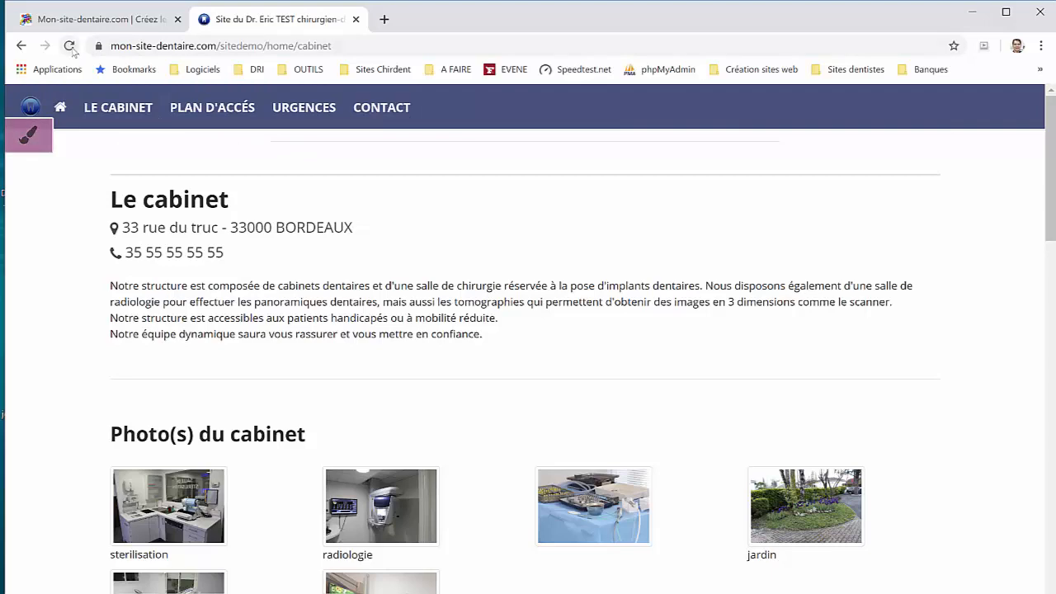
{"action": "left_click", "coordinate": [71, 48]}
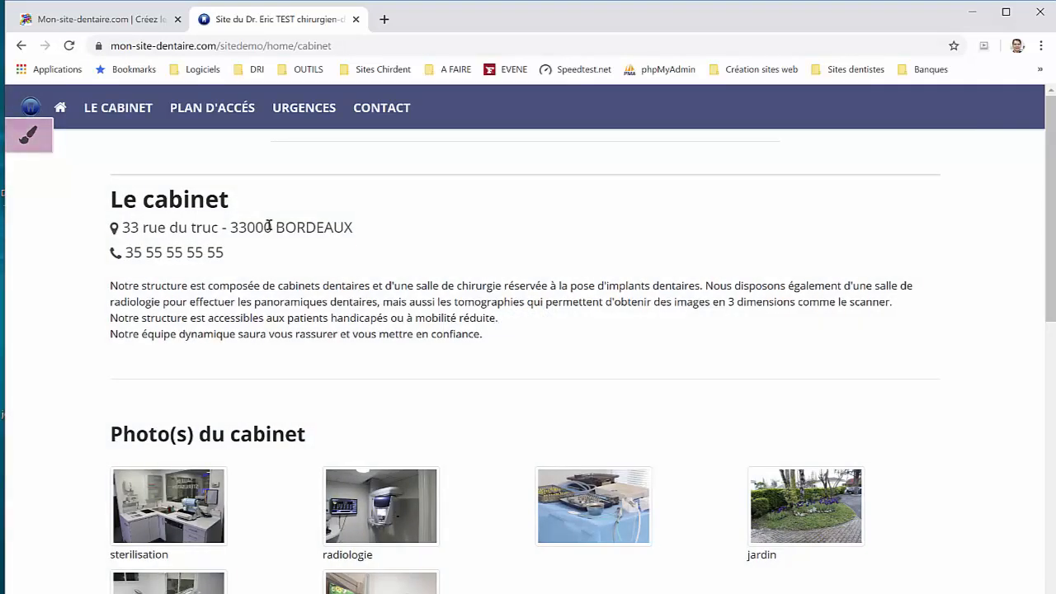
{"action": "scroll", "coordinate": [269, 224], "scroll_direction": "down", "scroll_amount": 1}
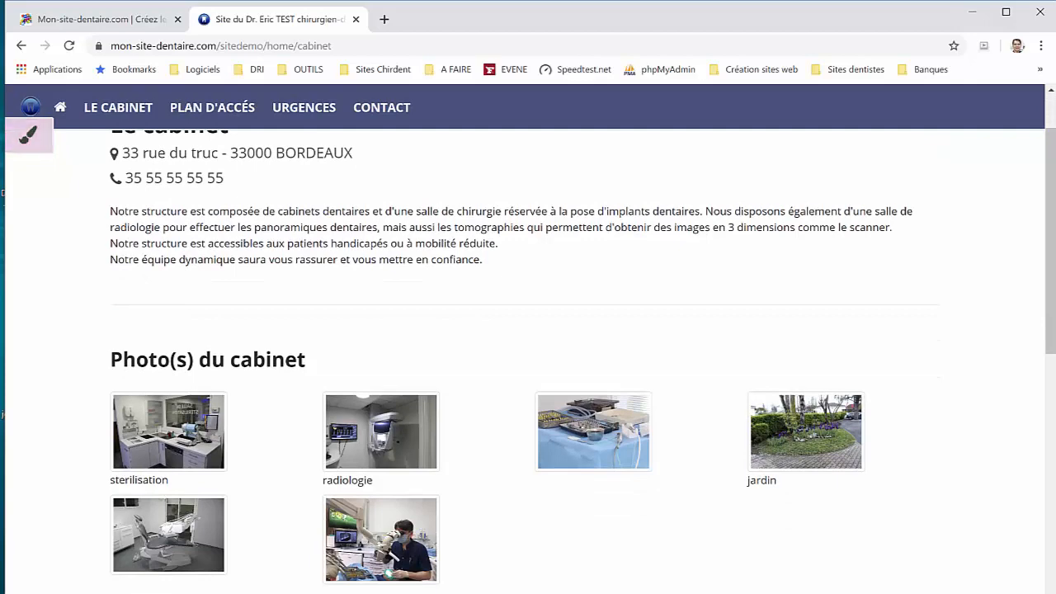
{"action": "scroll", "coordinate": [391, 358], "scroll_direction": "down", "scroll_amount": 6}
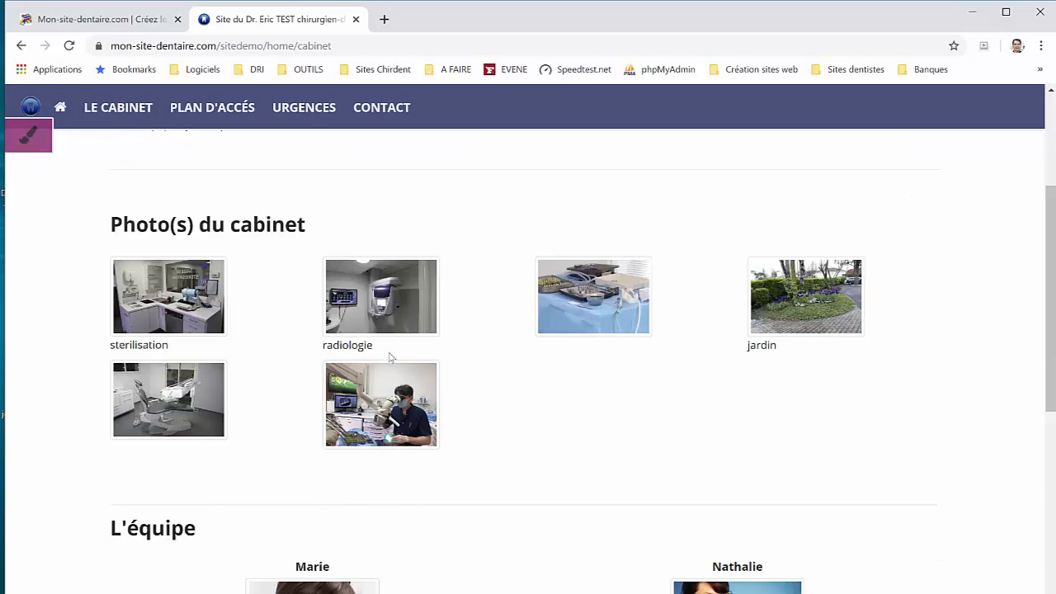
{"action": "scroll", "coordinate": [390, 357], "scroll_direction": "up", "scroll_amount": 2}
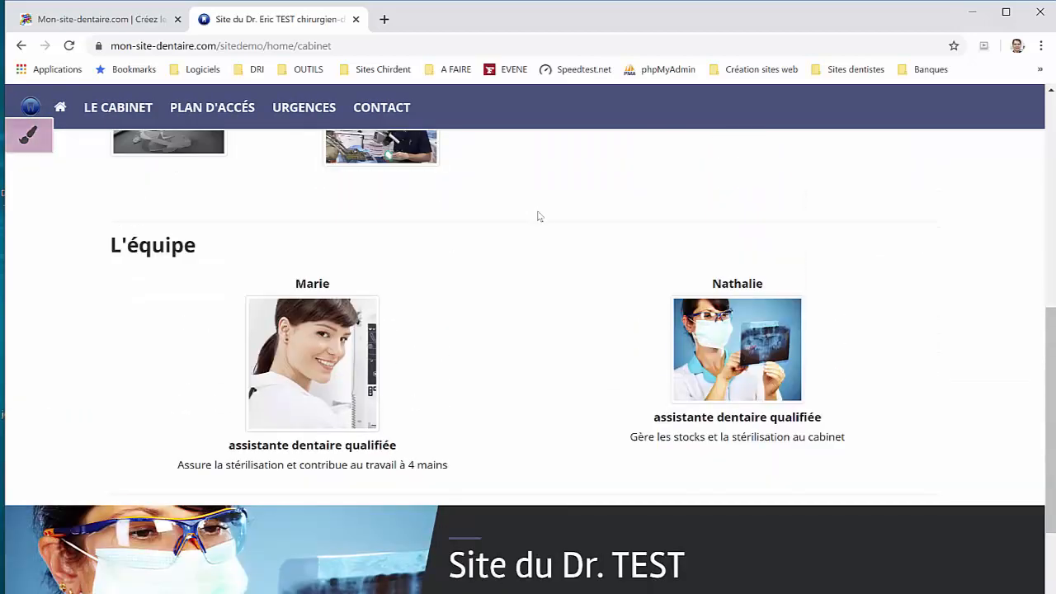
{"action": "scroll", "coordinate": [461, 273], "scroll_direction": "up", "scroll_amount": 4}
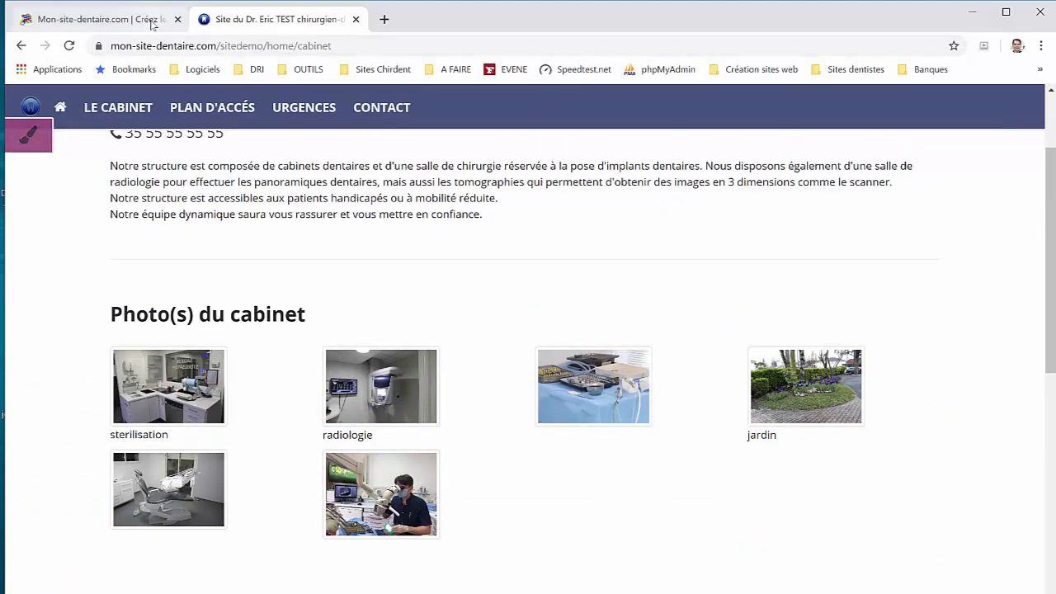
Open the demo site's Contact page and examine its contact form, address and opening hours.
{"action": "left_click", "coordinate": [366, 110]}
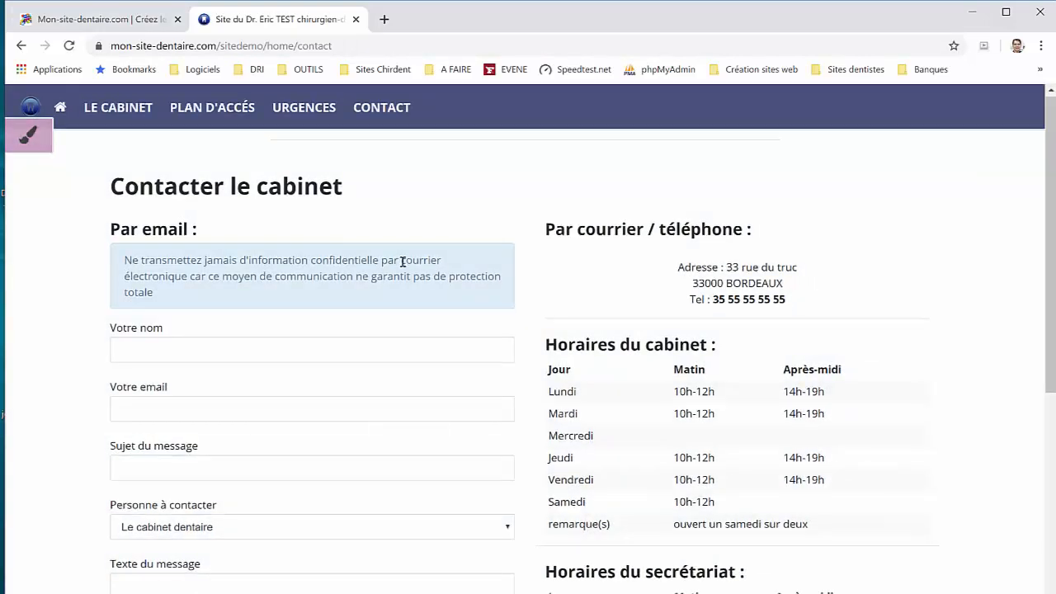
{"action": "scroll", "coordinate": [402, 262], "scroll_direction": "down", "scroll_amount": 3}
{"action": "scroll", "coordinate": [590, 299], "scroll_direction": "up", "scroll_amount": 3}
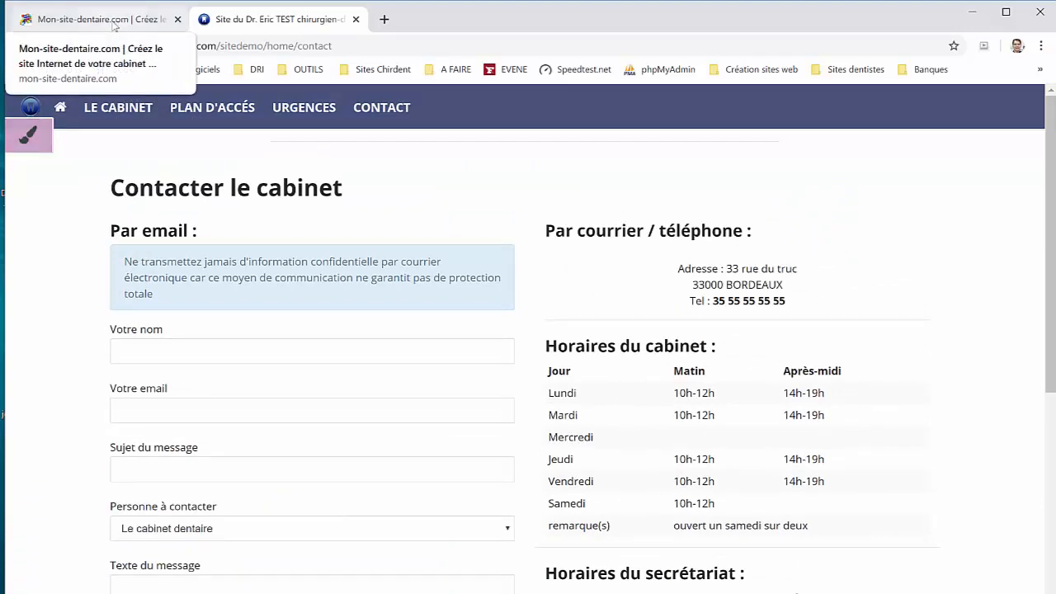
In the site builder's Contact page display settings, disable Horaires cabinet and save.
{"action": "left_click", "coordinate": [99, 19]}
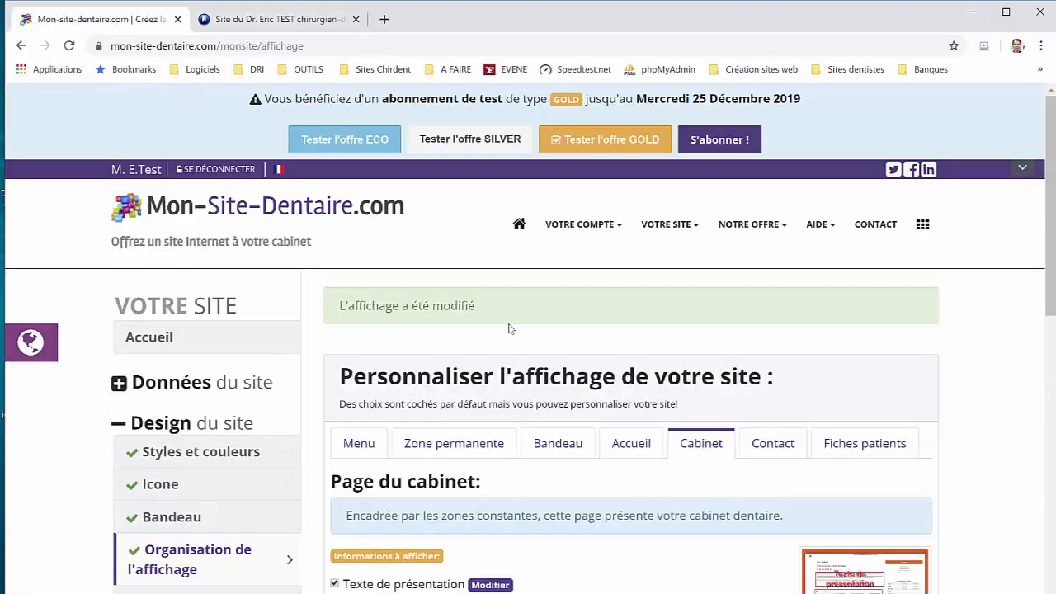
{"action": "left_click", "coordinate": [797, 450]}
{"action": "scroll", "coordinate": [722, 388], "scroll_direction": "down", "scroll_amount": 3}
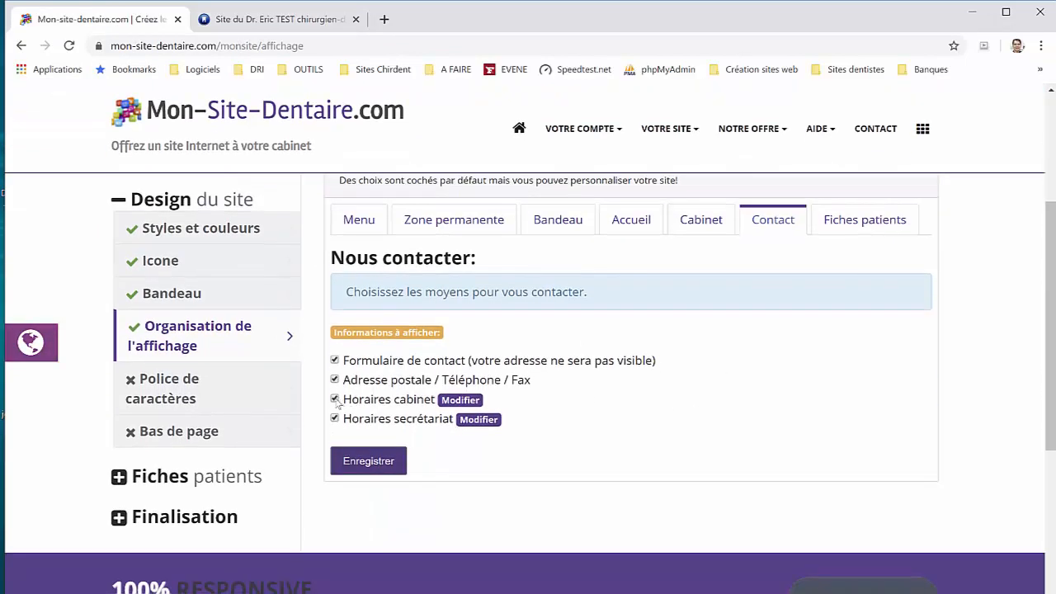
{"action": "left_click", "coordinate": [405, 467]}
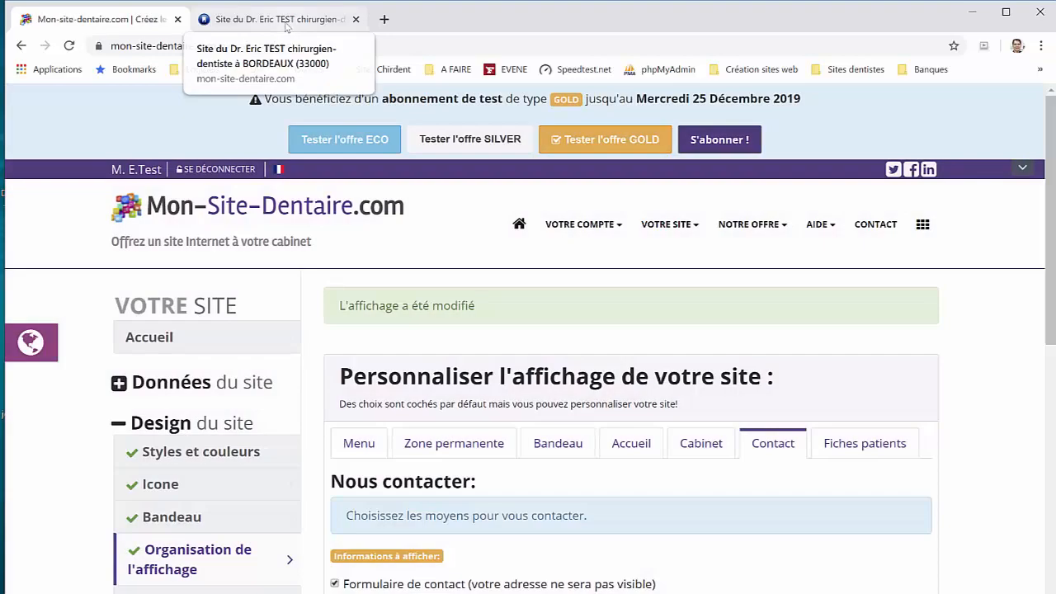
Reload the demo site's Contact page and check which opening hours are displayed.
{"action": "left_click", "coordinate": [264, 19]}
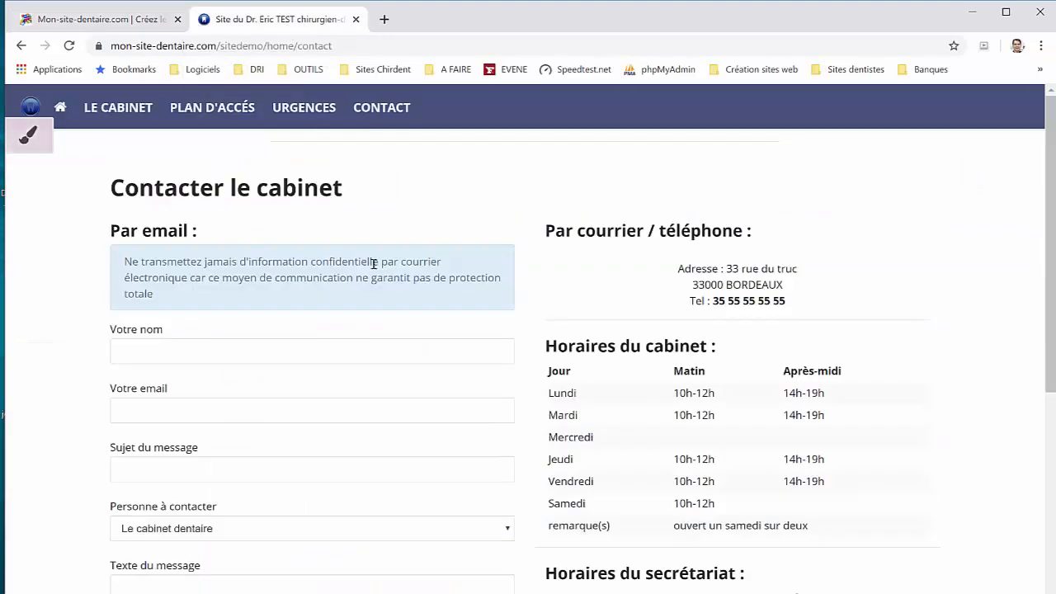
{"action": "left_click", "coordinate": [70, 46]}
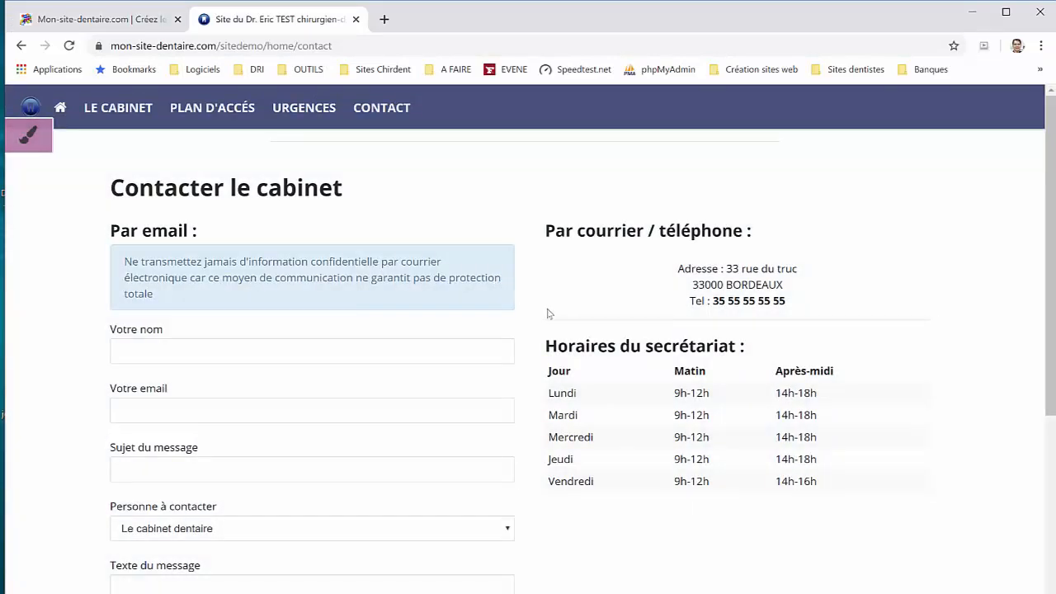
{"action": "scroll", "coordinate": [551, 311], "scroll_direction": "down", "scroll_amount": 2}
{"action": "scroll", "coordinate": [495, 312], "scroll_direction": "up", "scroll_amount": 3}
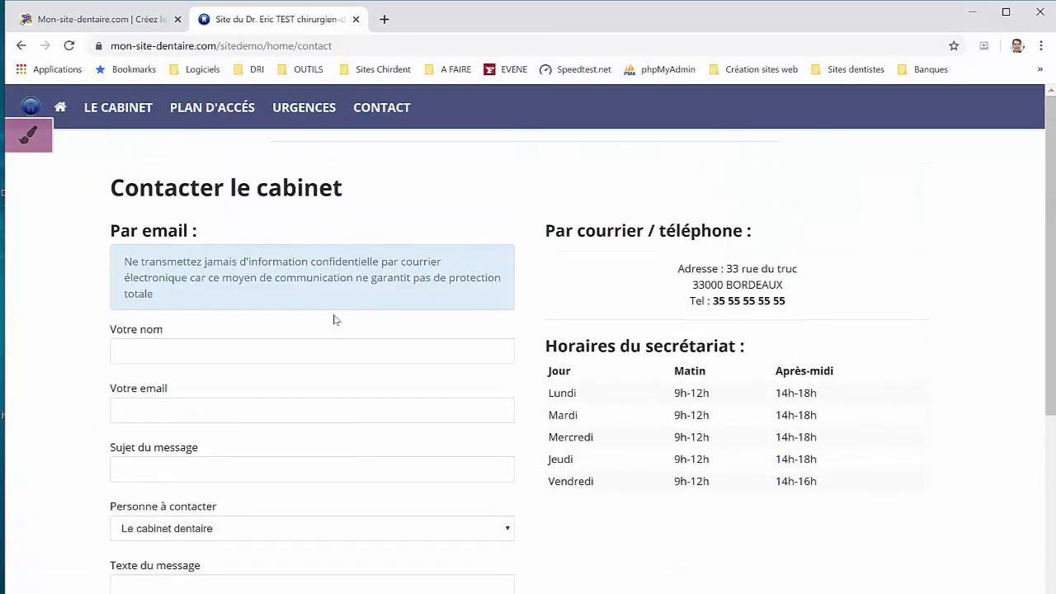
Examine the recipients offered under Personne à contacter in the demo site's contact form, leaving the selection as it is.
{"action": "scroll", "coordinate": [314, 330], "scroll_direction": "down", "scroll_amount": 2}
{"action": "left_click", "coordinate": [201, 381]}
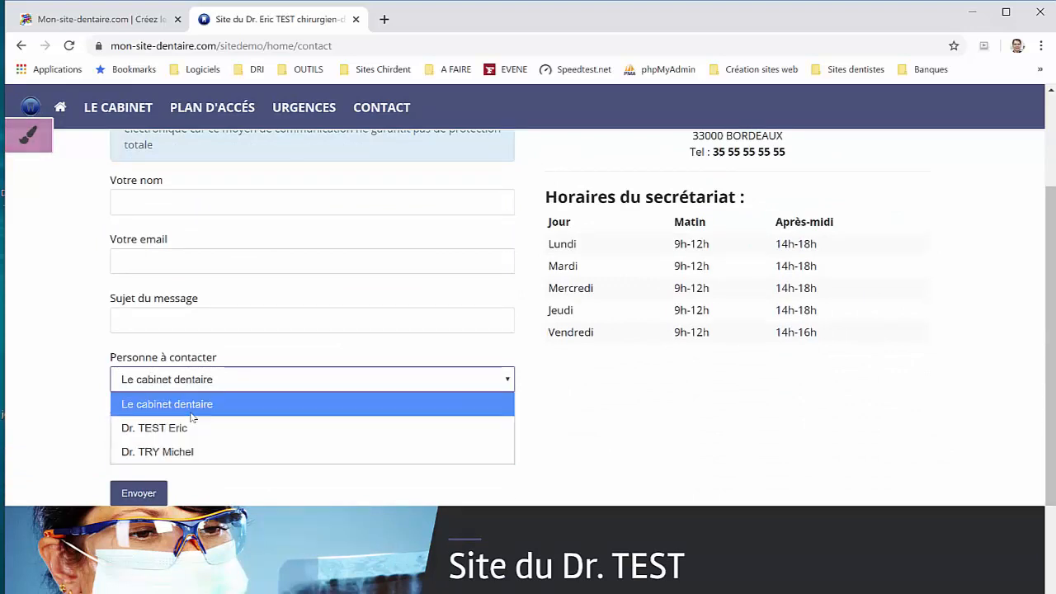
{"action": "left_click", "coordinate": [568, 412]}
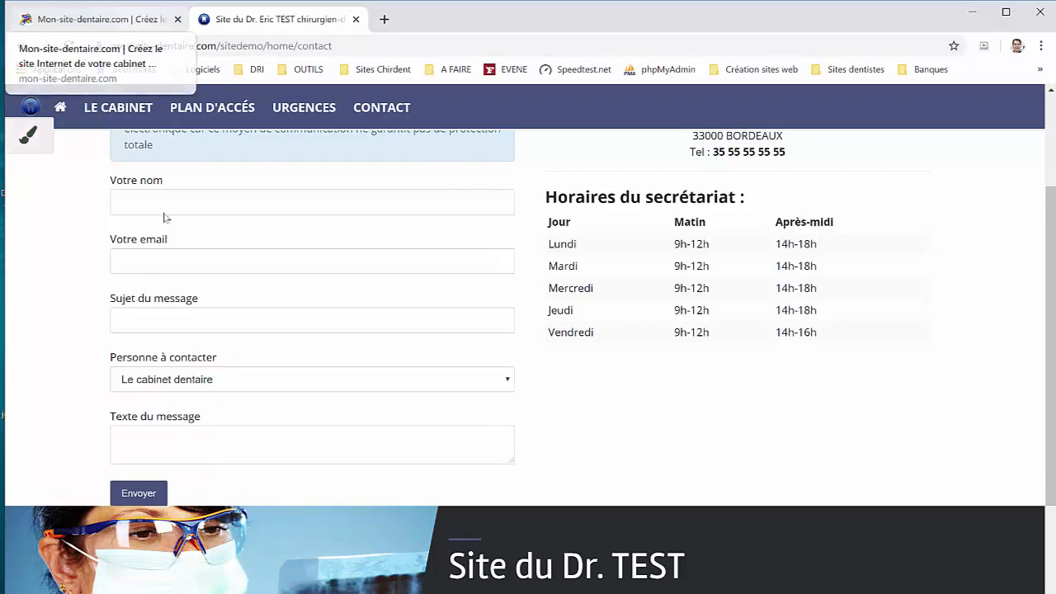
{"action": "left_click", "coordinate": [181, 386]}
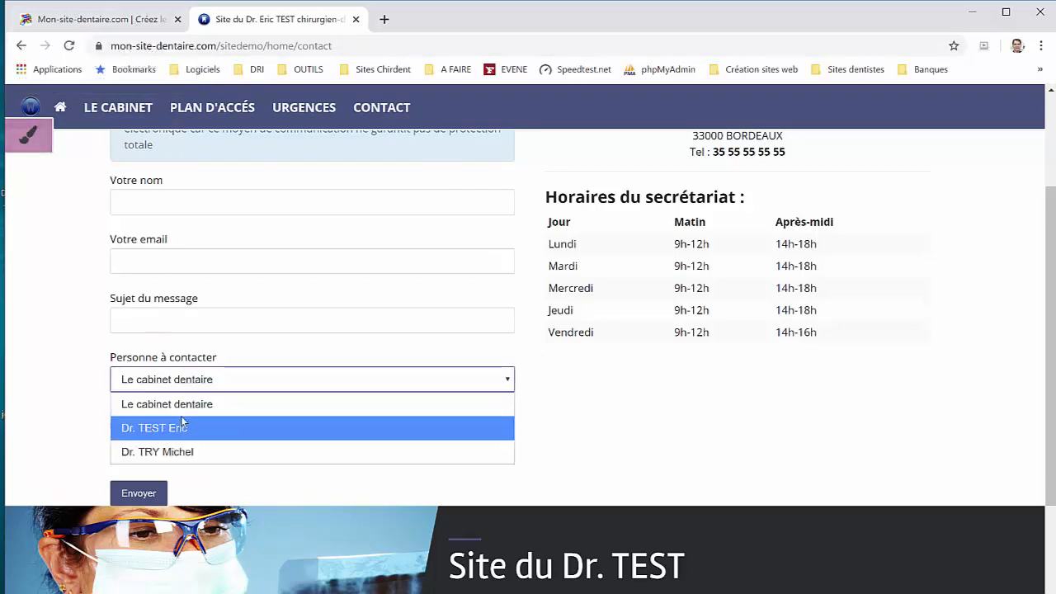
{"action": "left_click", "coordinate": [83, 355]}
Return to the site builder, open the Police de caractères settings and review the current fonts for texts, titles and menu.
{"action": "left_click", "coordinate": [132, 20]}
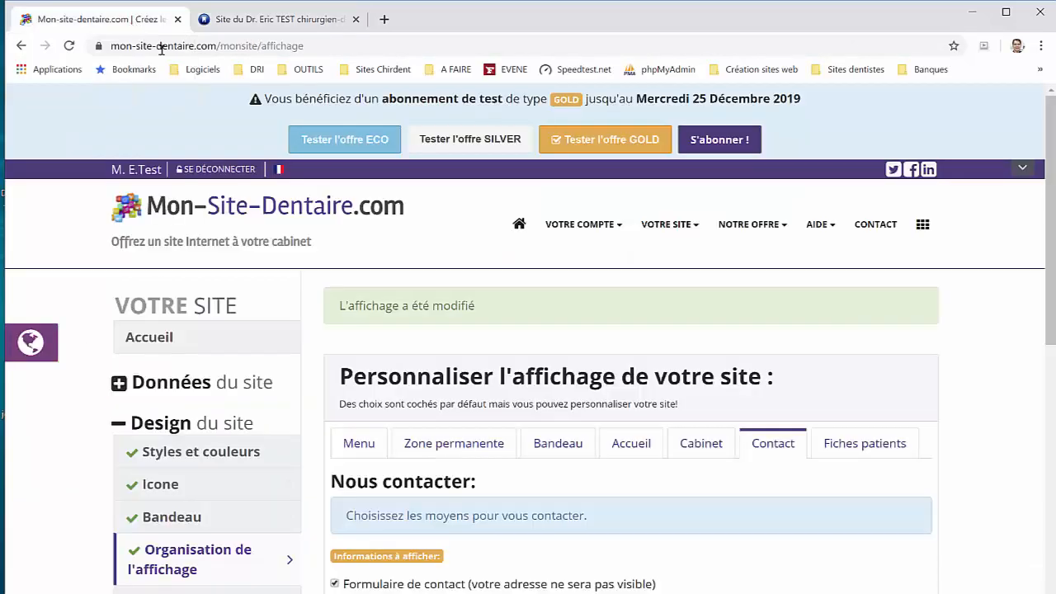
{"action": "scroll", "coordinate": [326, 347], "scroll_direction": "down", "scroll_amount": 3}
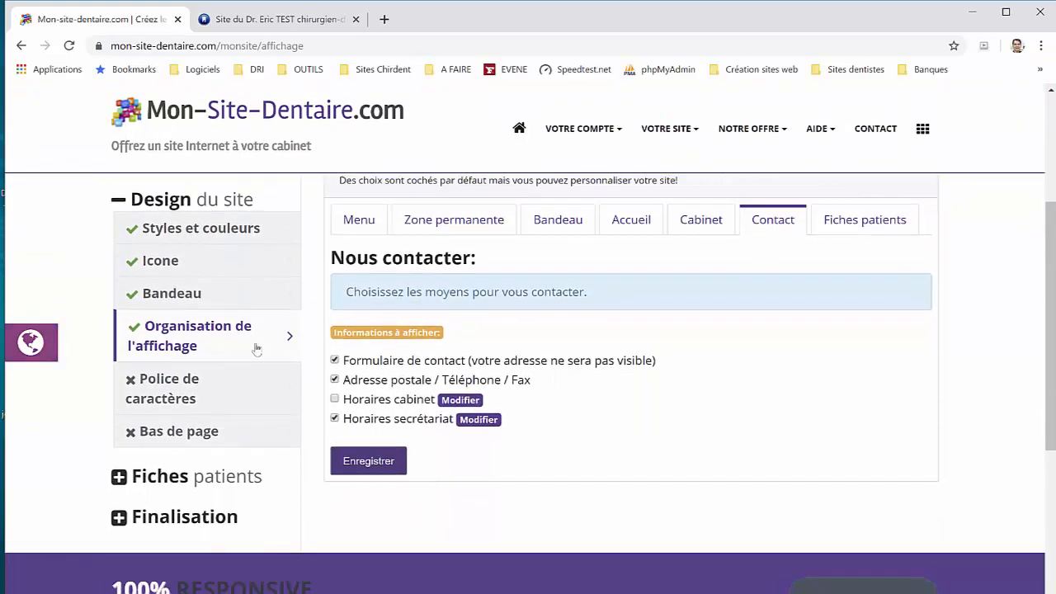
{"action": "left_click", "coordinate": [184, 396]}
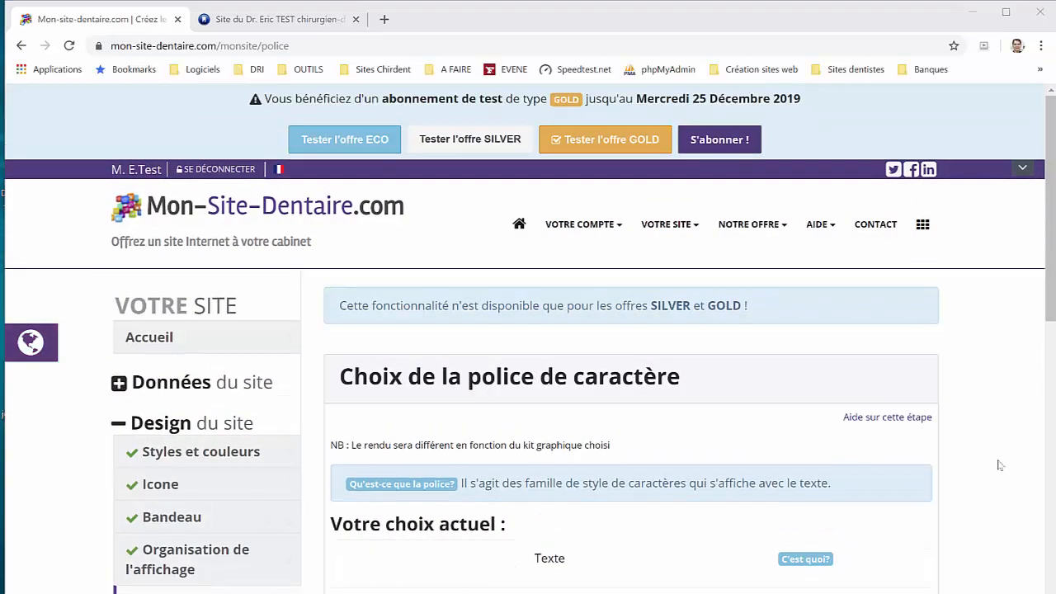
{"action": "scroll", "coordinate": [999, 460], "scroll_direction": "down", "scroll_amount": 4}
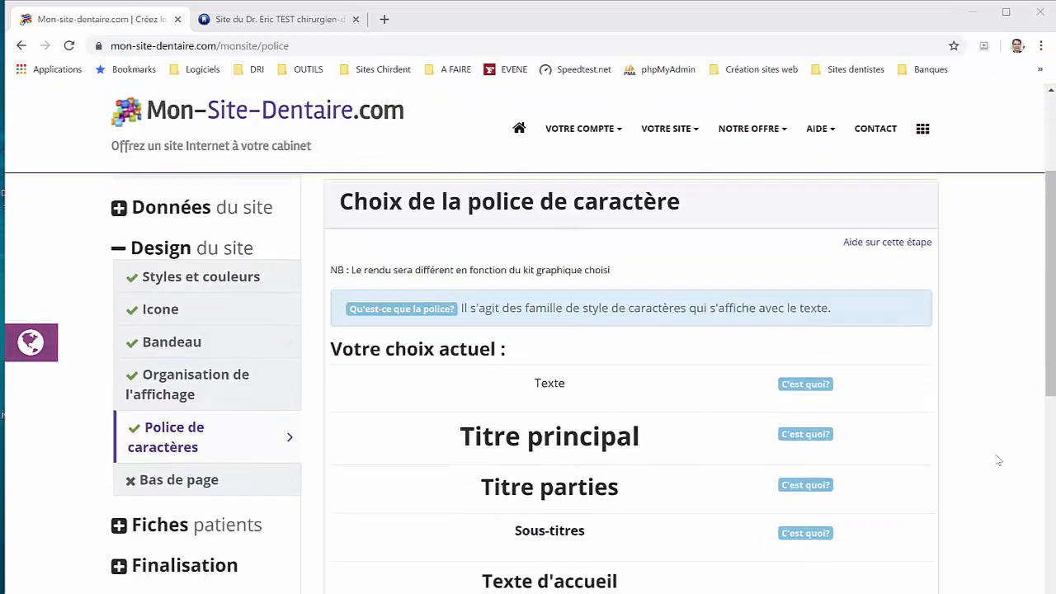
{"action": "scroll", "coordinate": [834, 429], "scroll_direction": "up", "scroll_amount": 2}
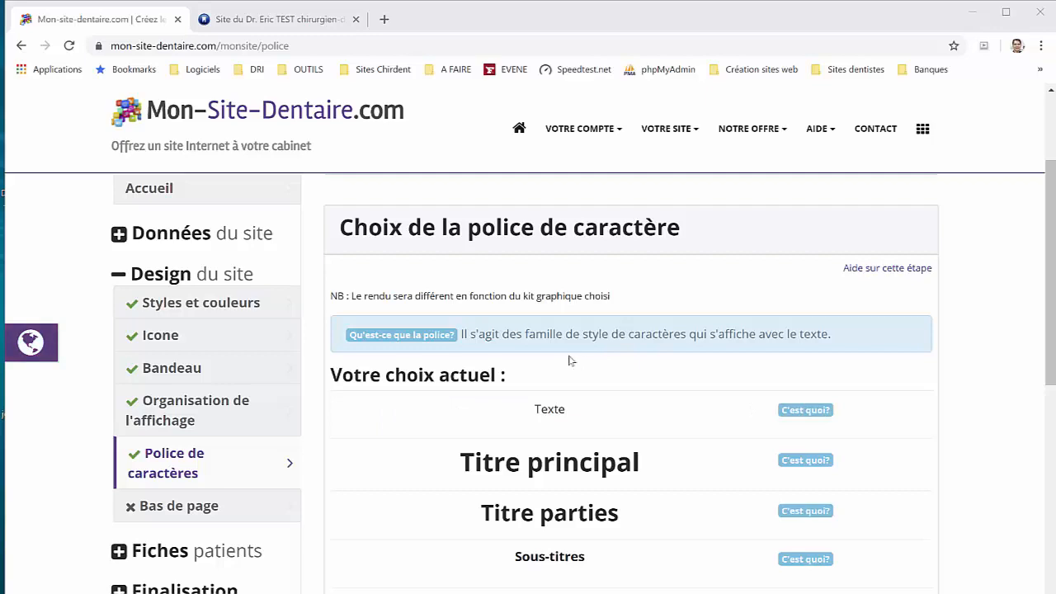
{"action": "scroll", "coordinate": [568, 359], "scroll_direction": "up", "scroll_amount": 2}
{"action": "scroll", "coordinate": [451, 367], "scroll_direction": "down", "scroll_amount": 1}
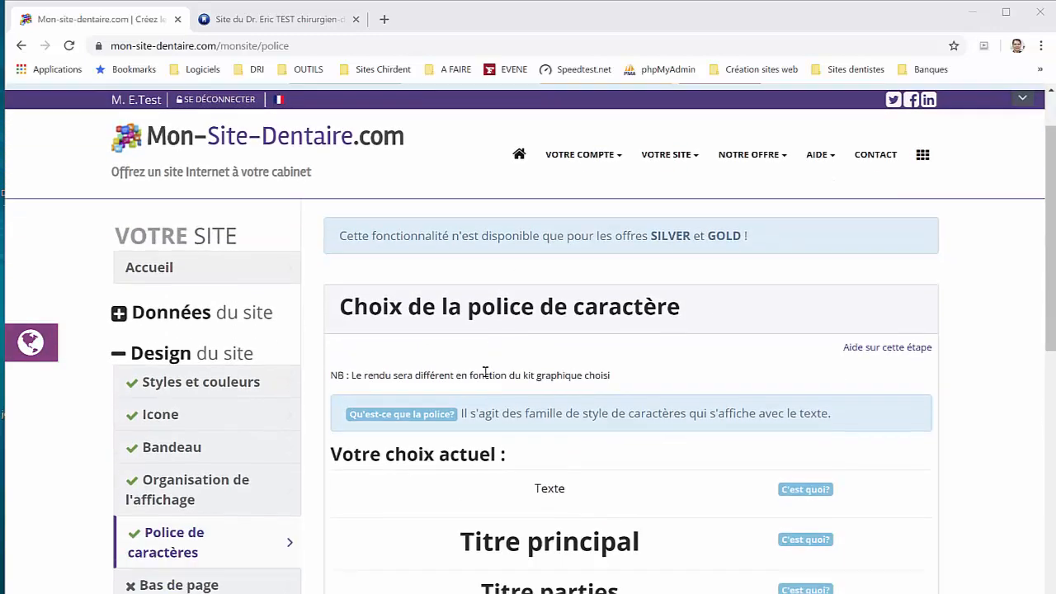
{"action": "scroll", "coordinate": [526, 425], "scroll_direction": "down", "scroll_amount": 5}
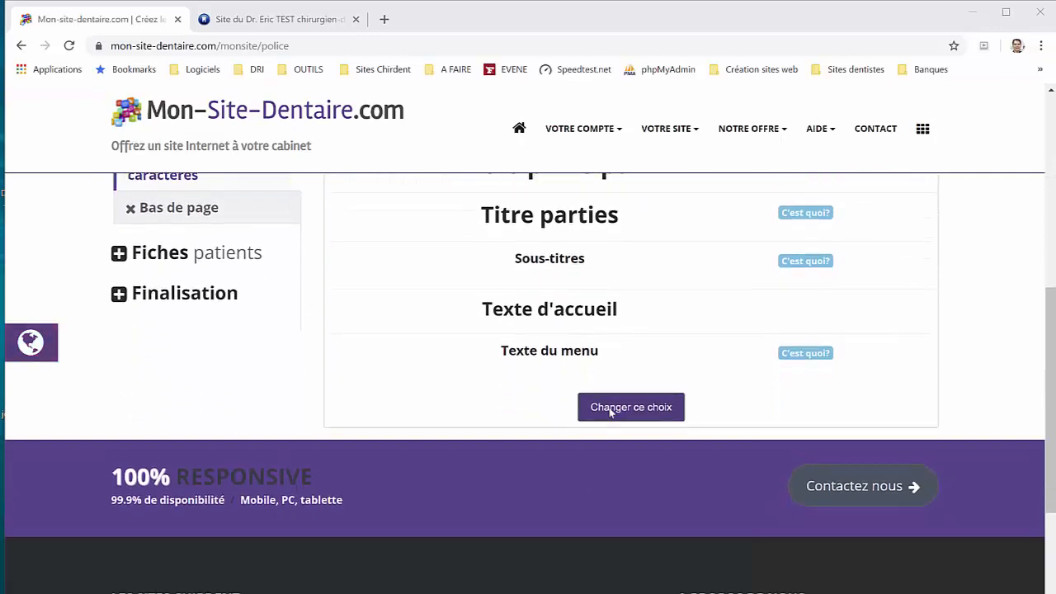
Change the Texte du menu font to the outlined style, second to last among the choices, and save the font choice.
{"action": "left_click", "coordinate": [613, 409]}
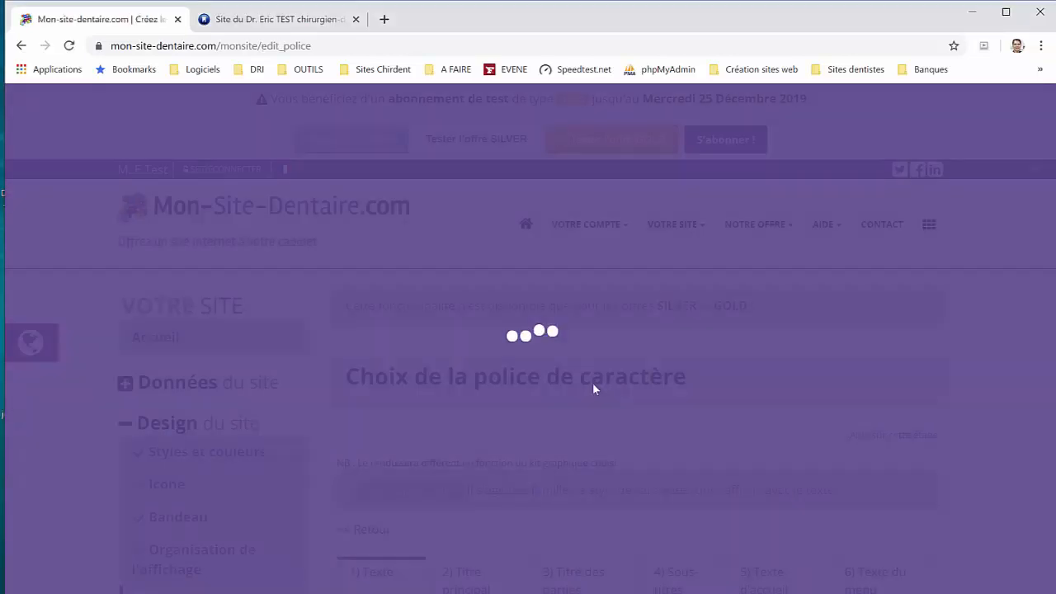
{"action": "scroll", "coordinate": [593, 383], "scroll_direction": "down", "scroll_amount": 3}
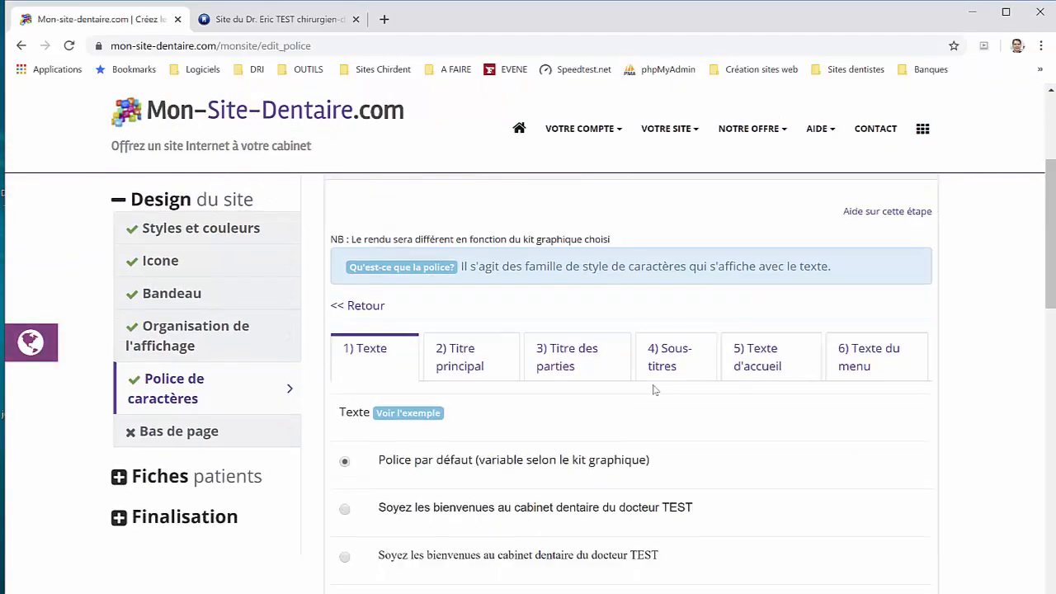
{"action": "left_click", "coordinate": [876, 364]}
{"action": "scroll", "coordinate": [702, 448], "scroll_direction": "down", "scroll_amount": 3}
{"action": "scroll", "coordinate": [671, 429], "scroll_direction": "down", "scroll_amount": 2}
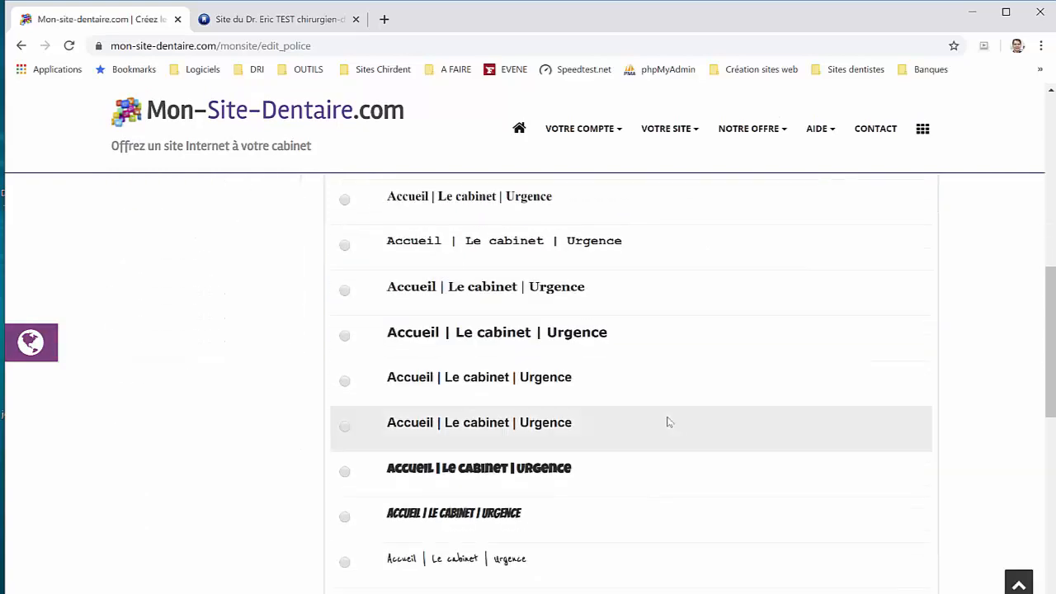
{"action": "scroll", "coordinate": [594, 421], "scroll_direction": "down", "scroll_amount": 2}
{"action": "scroll", "coordinate": [495, 413], "scroll_direction": "down", "scroll_amount": 2}
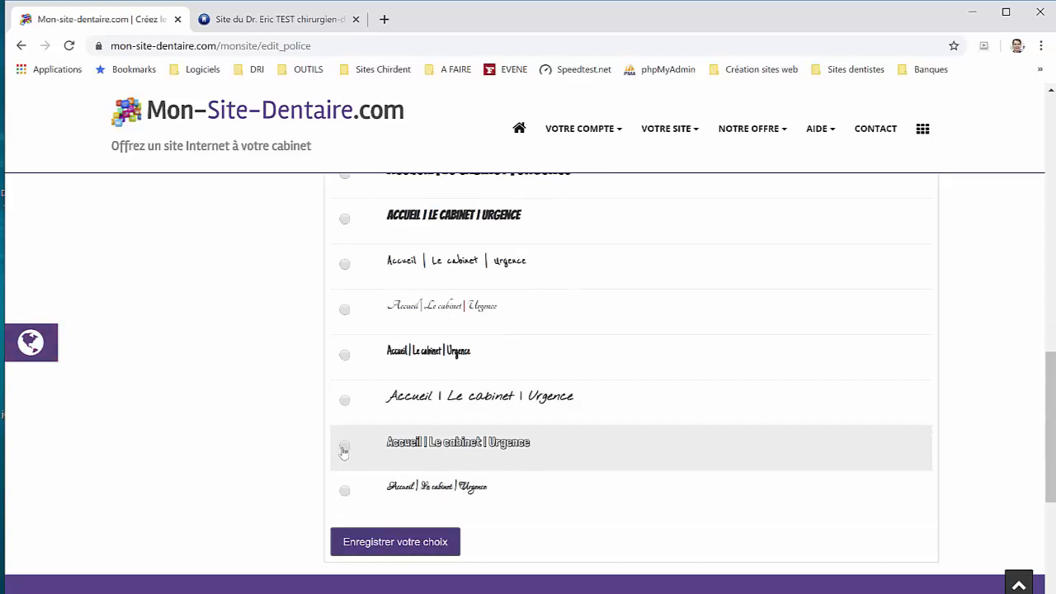
{"action": "left_click", "coordinate": [344, 448]}
{"action": "left_click", "coordinate": [423, 547]}
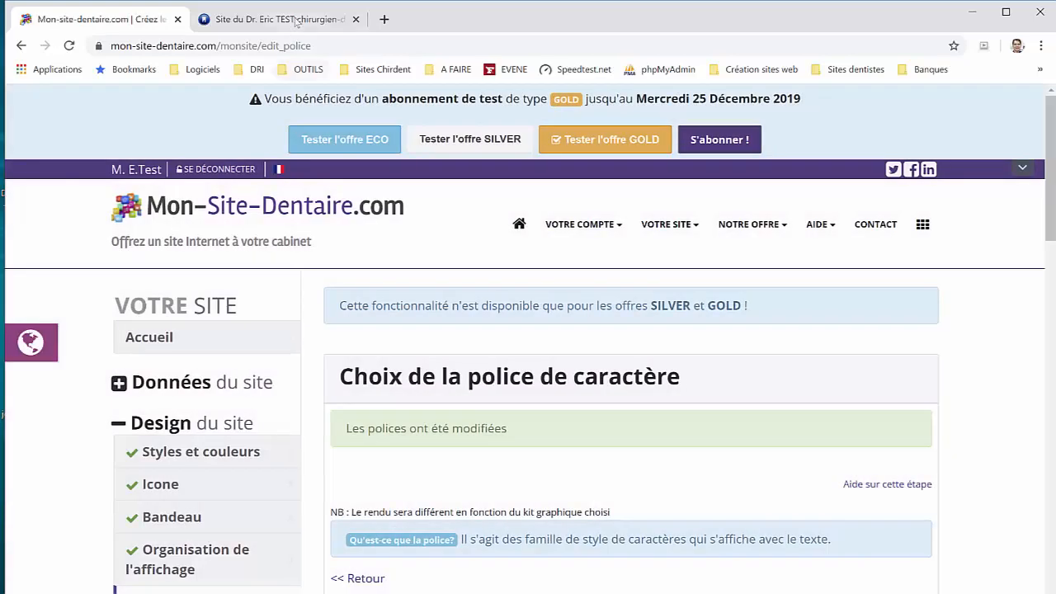
Reload the demo site's Urgences page to check the menu and text fonts, and return to the site builder.
{"action": "left_click", "coordinate": [295, 22]}
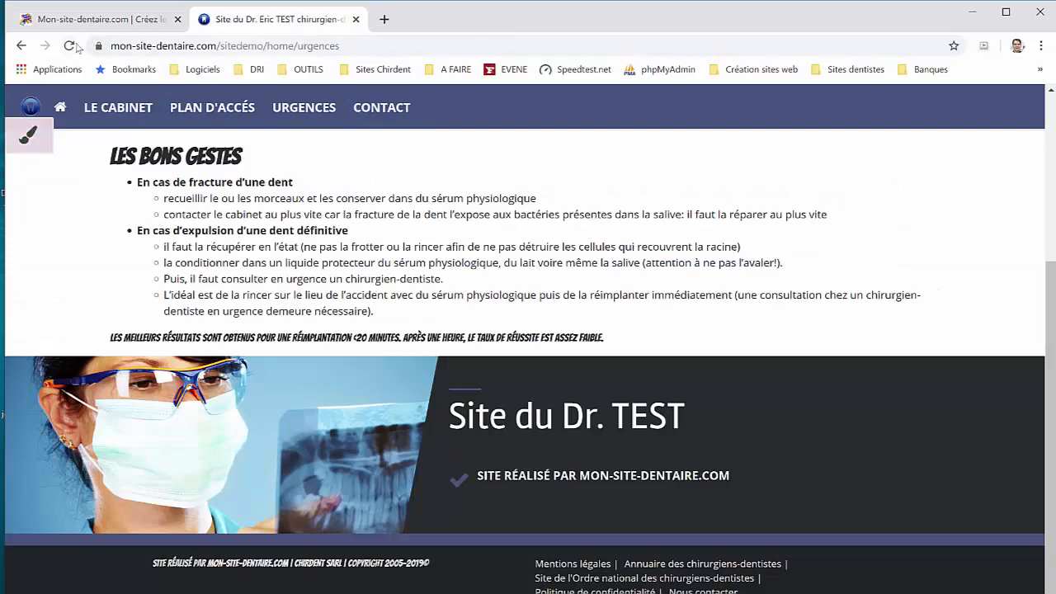
{"action": "left_click", "coordinate": [70, 47]}
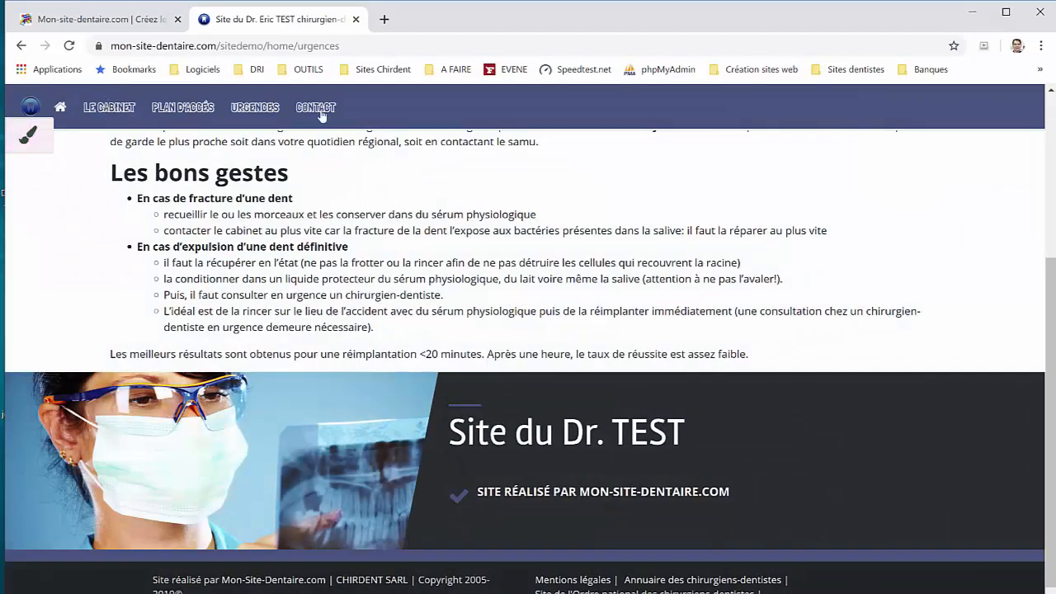
{"action": "left_click", "coordinate": [161, 25]}
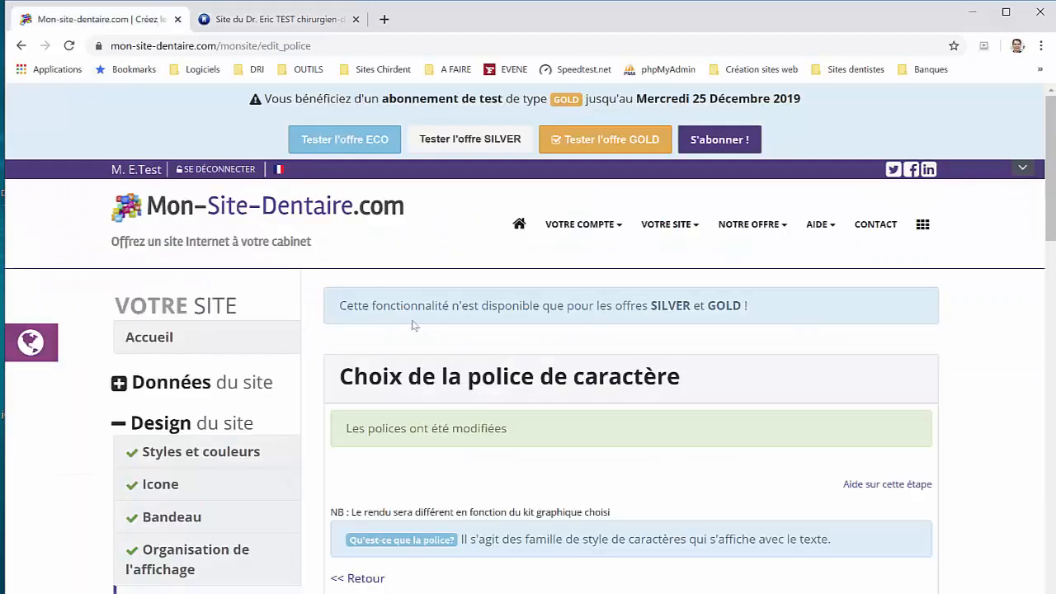
Review the fonts offered for Texte in the font settings, leaving the selection as it is.
{"action": "scroll", "coordinate": [437, 348], "scroll_direction": "down", "scroll_amount": 4}
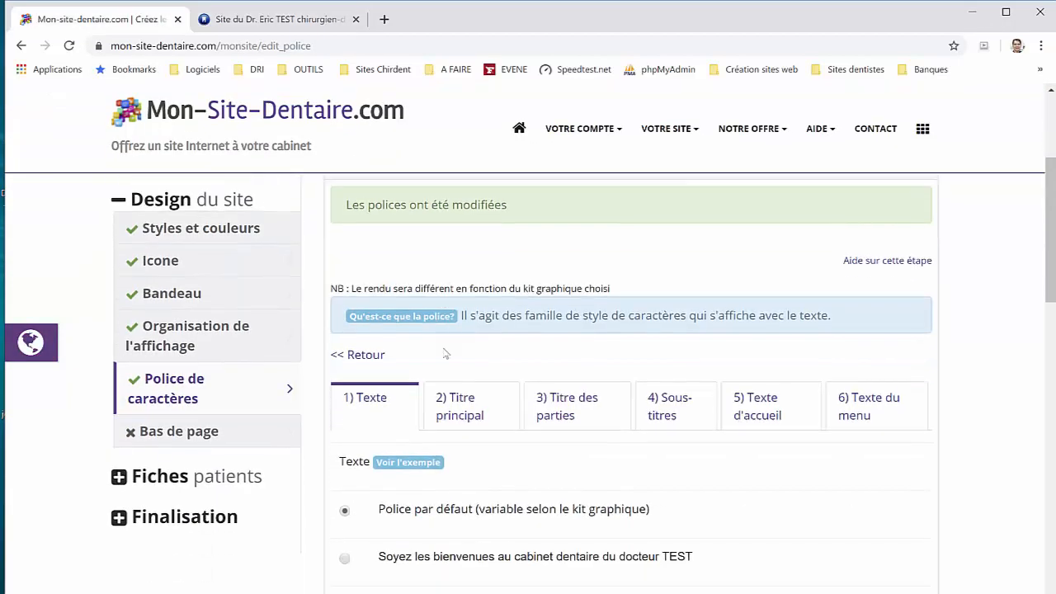
{"action": "scroll", "coordinate": [443, 353], "scroll_direction": "down", "scroll_amount": 5}
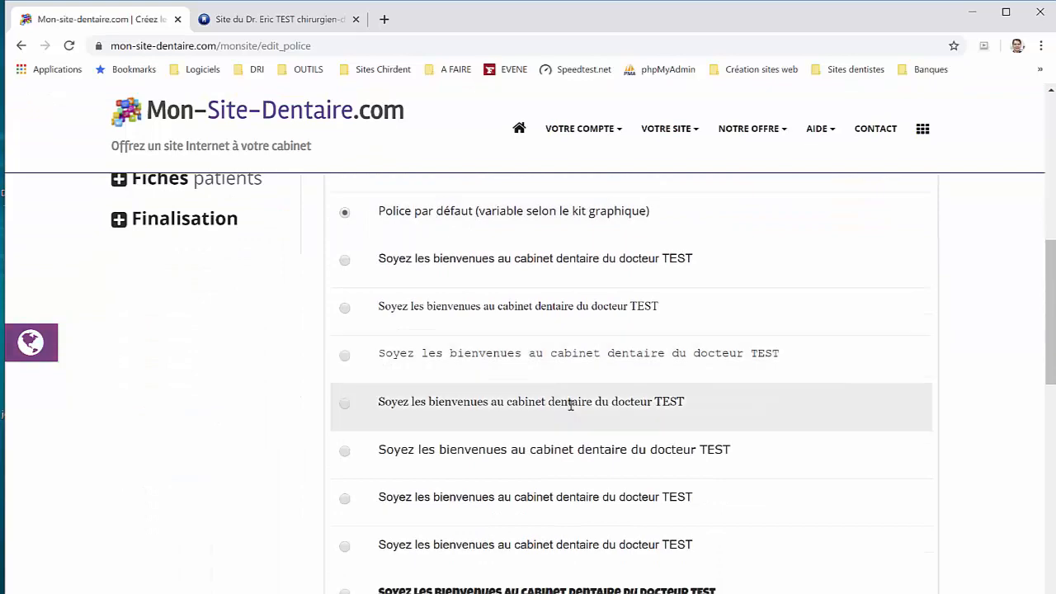
{"action": "scroll", "coordinate": [571, 404], "scroll_direction": "down", "scroll_amount": 3}
{"action": "scroll", "coordinate": [569, 398], "scroll_direction": "up", "scroll_amount": 10}
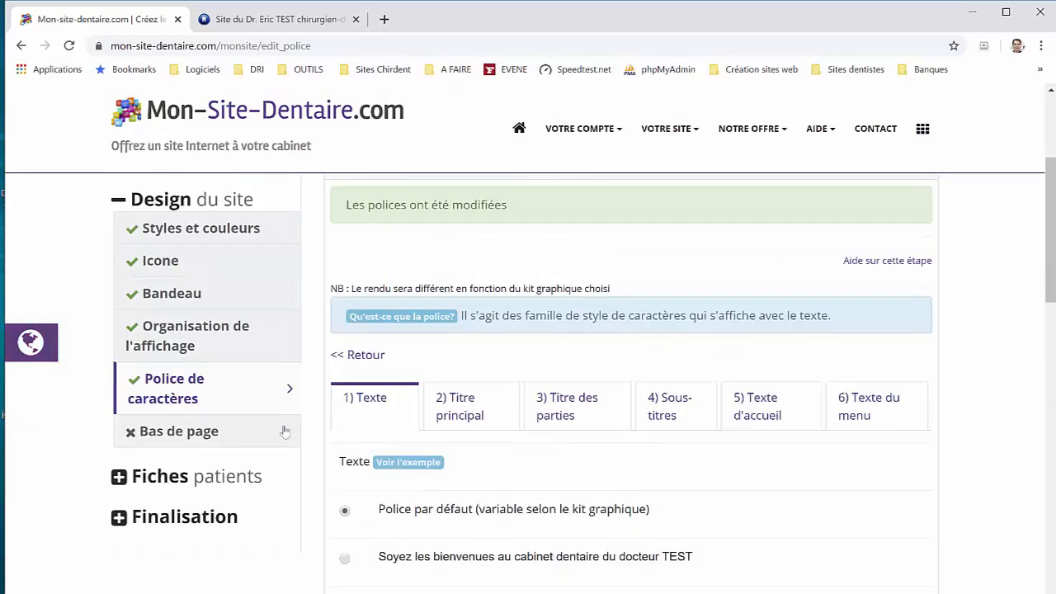
Open the Bas de page settings and examine the current footer on the demo site.
{"action": "left_click", "coordinate": [211, 435]}
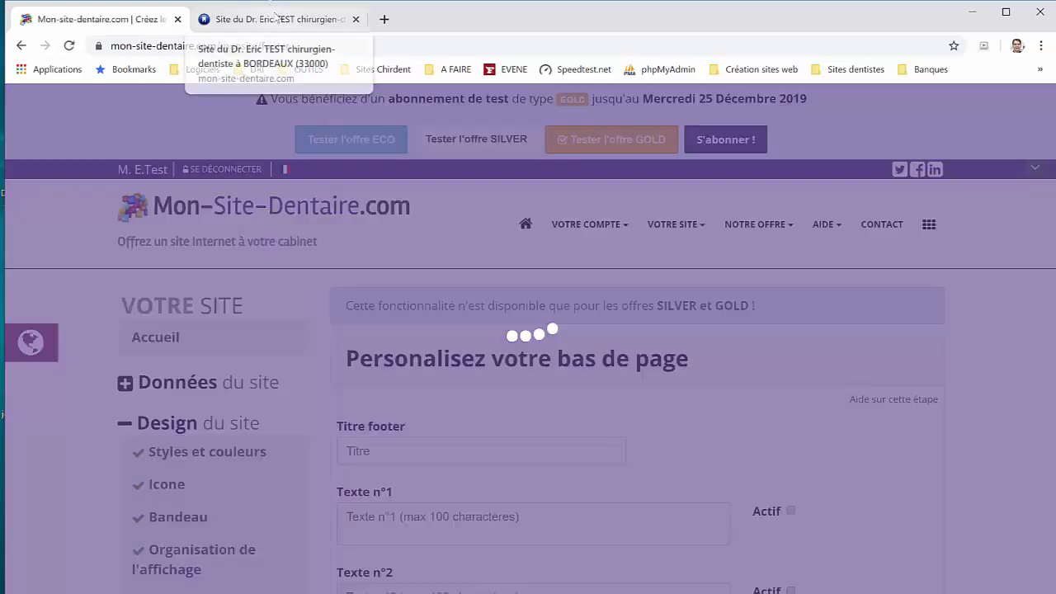
{"action": "left_click", "coordinate": [274, 14]}
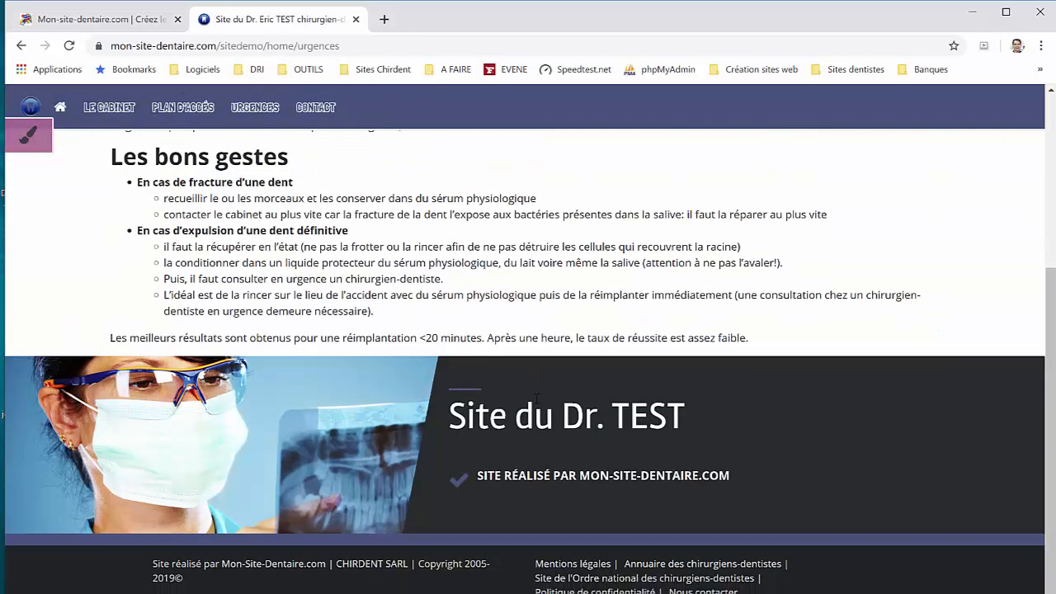
{"action": "scroll", "coordinate": [486, 377], "scroll_direction": "up", "scroll_amount": 3}
{"action": "scroll", "coordinate": [485, 377], "scroll_direction": "down", "scroll_amount": 3}
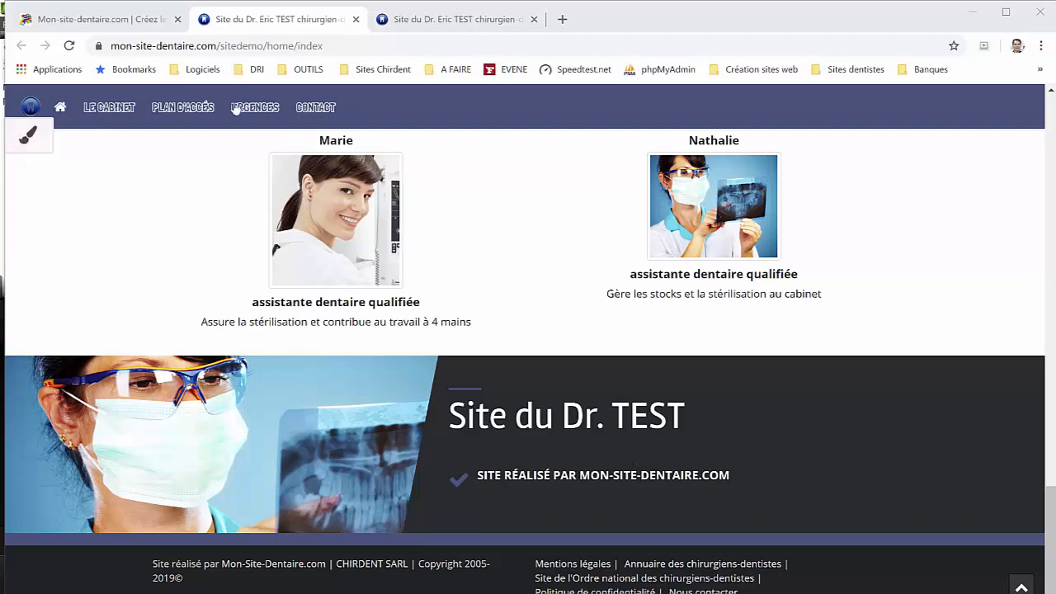
Return to the site builder, reopen the Bas de page settings and set Titre footer to "Site du Dr TEST".
{"action": "left_click", "coordinate": [151, 25]}
{"action": "scroll", "coordinate": [232, 430], "scroll_direction": "down", "scroll_amount": 3}
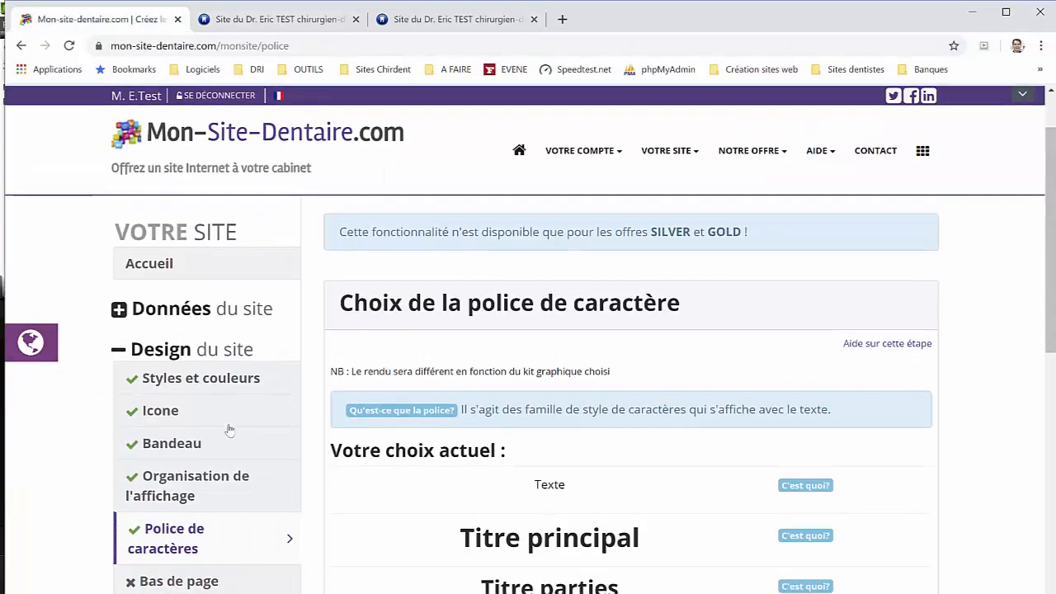
{"action": "left_click", "coordinate": [198, 435]}
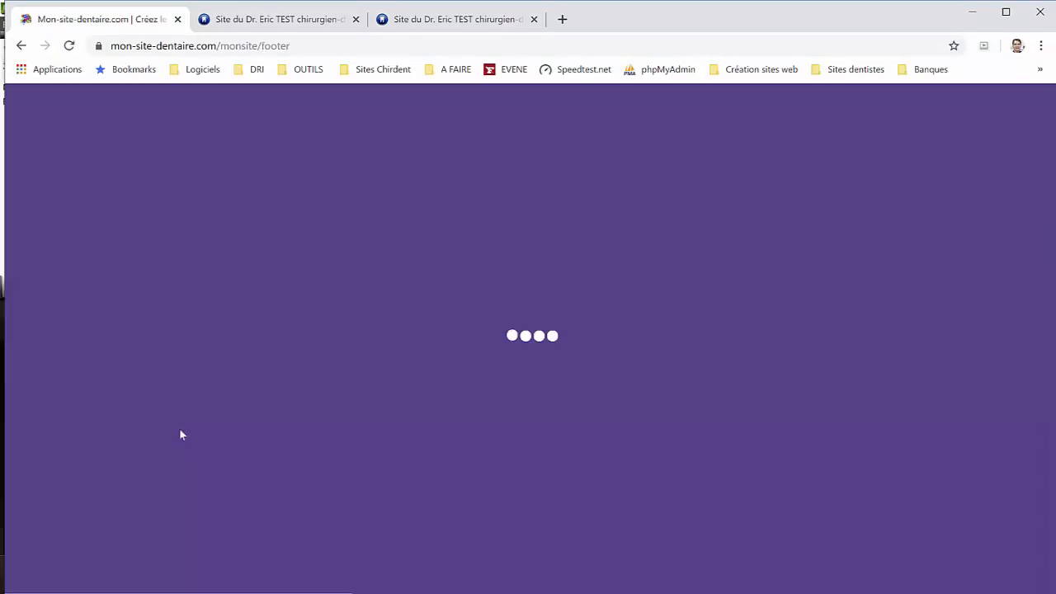
{"action": "scroll", "coordinate": [187, 420], "scroll_direction": "down", "scroll_amount": 3}
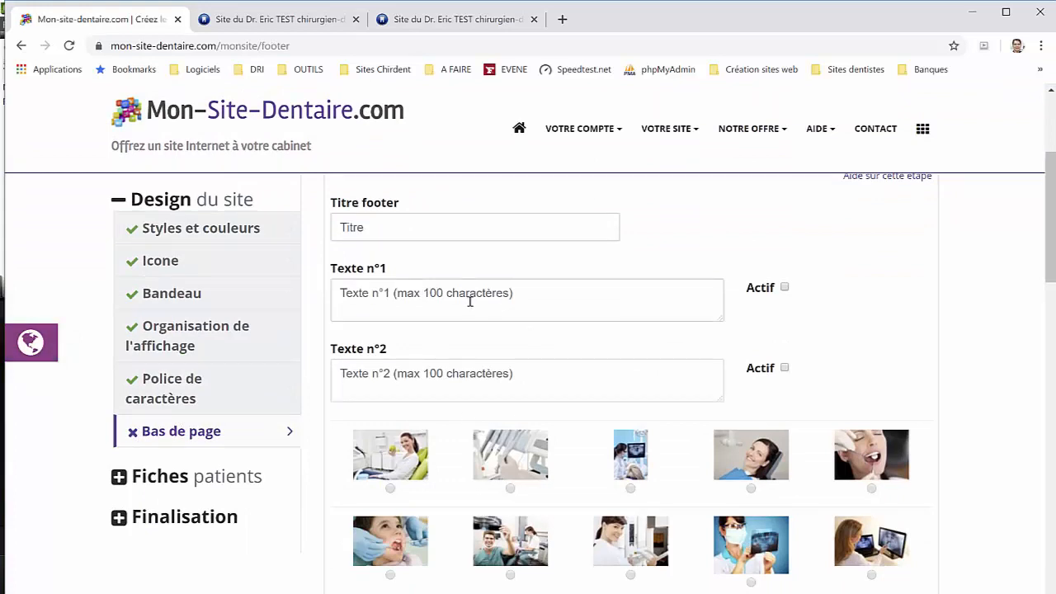
{"action": "left_click", "coordinate": [435, 233]}
{"action": "type", "text": "Site du Dr TEST"}
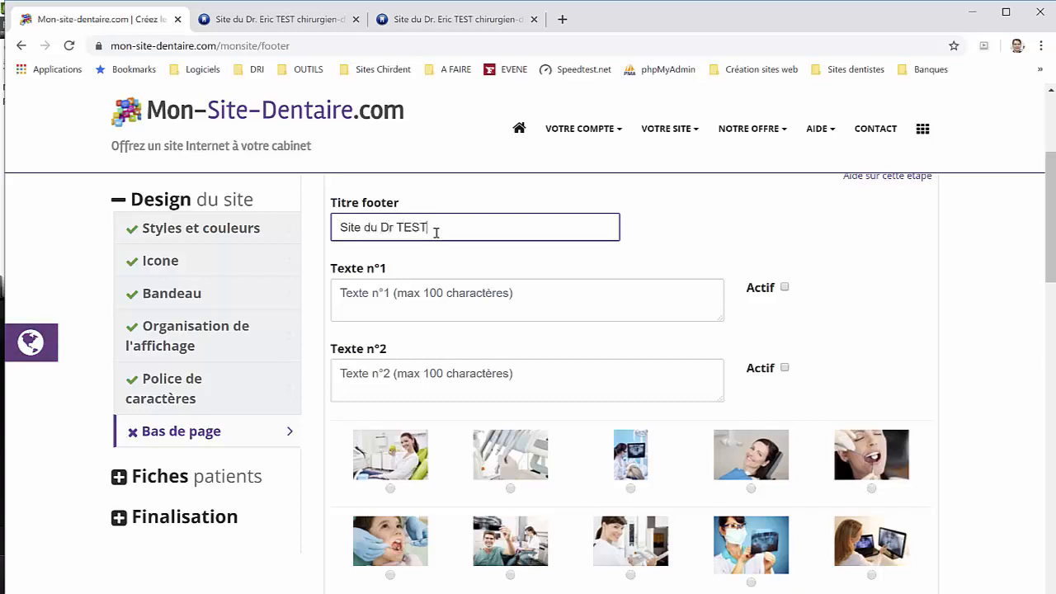
Enter "Nous sommes heureux de vous accueillir !" as the footer's Texte n°1 and set it to Actif.
{"action": "left_click", "coordinate": [449, 291]}
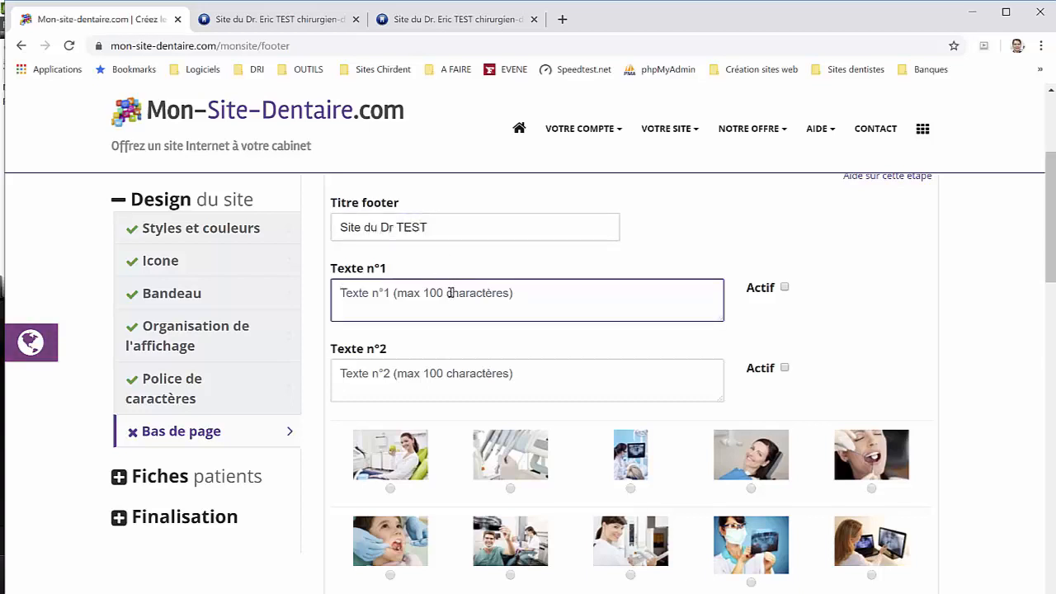
{"action": "type", "text": "N"}
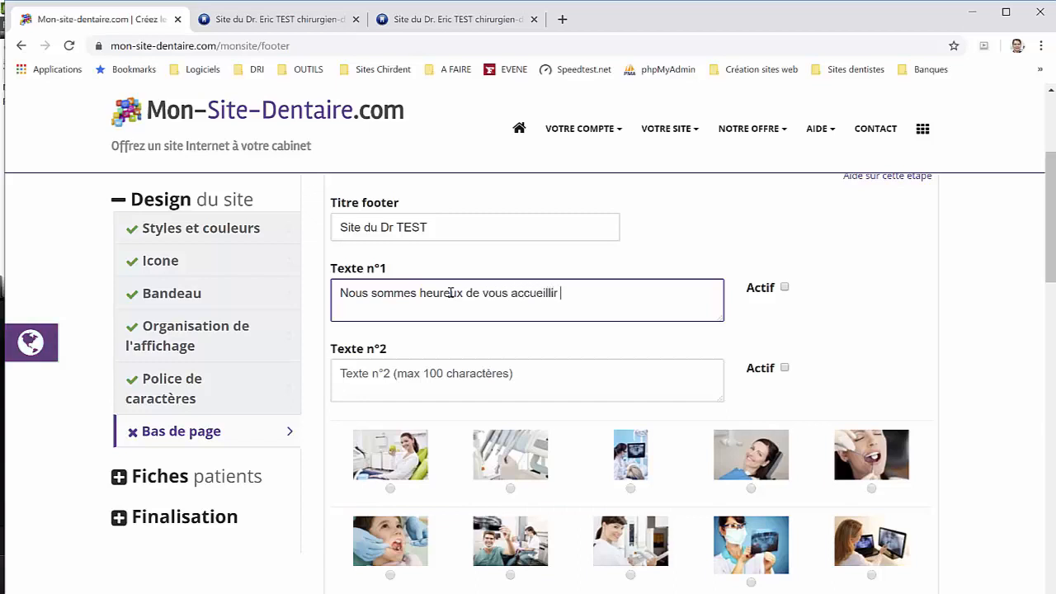
{"action": "left_click", "coordinate": [785, 289]}
Choose the image of stacked black stones with green leaves for the footer and validate the footer settings.
{"action": "scroll", "coordinate": [464, 377], "scroll_direction": "down", "scroll_amount": 2}
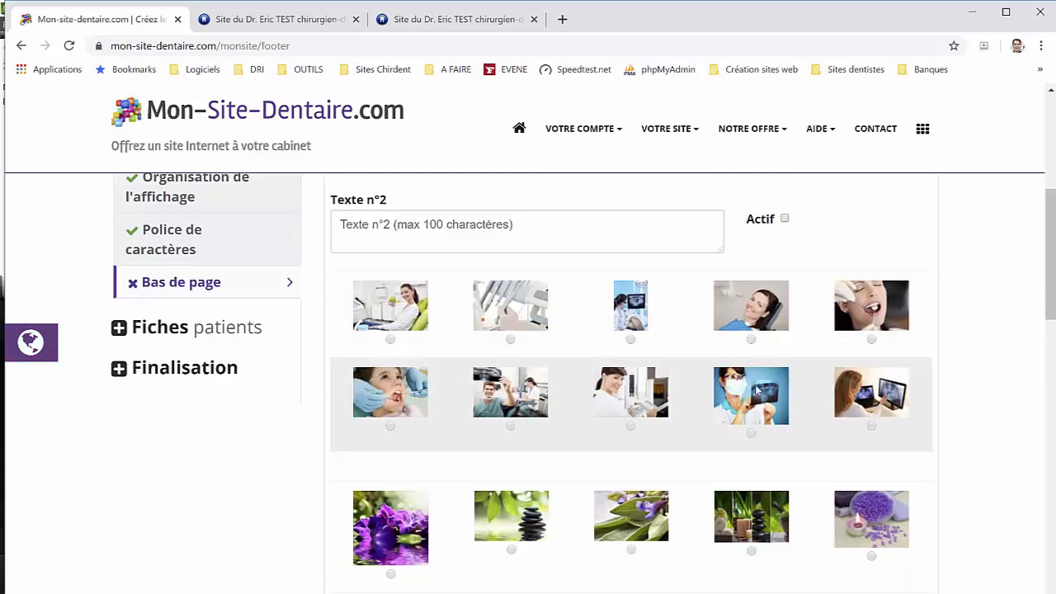
{"action": "scroll", "coordinate": [660, 400], "scroll_direction": "down", "scroll_amount": 2}
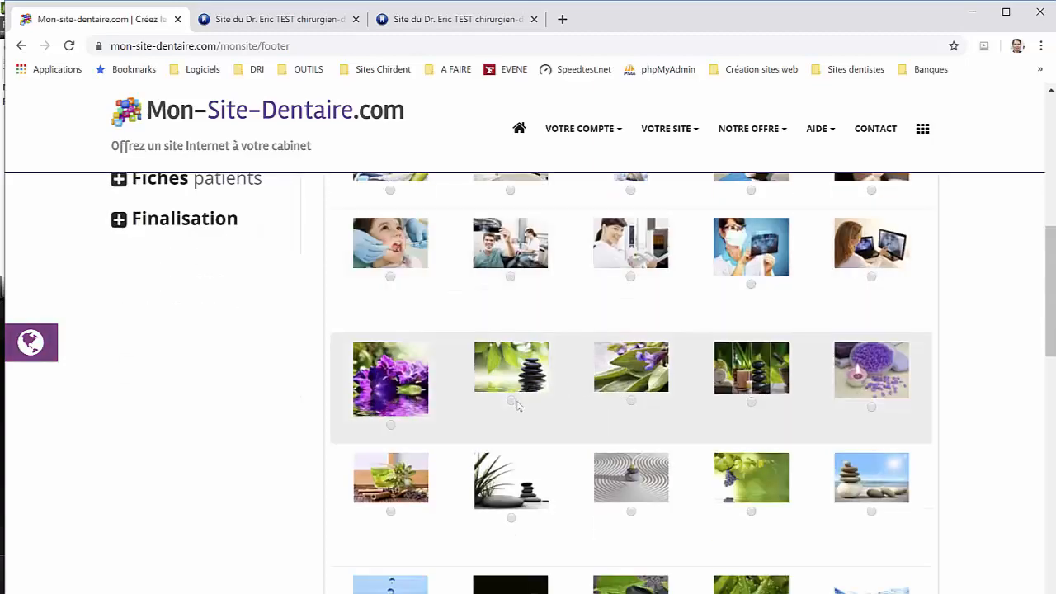
{"action": "scroll", "coordinate": [636, 426], "scroll_direction": "down", "scroll_amount": 5}
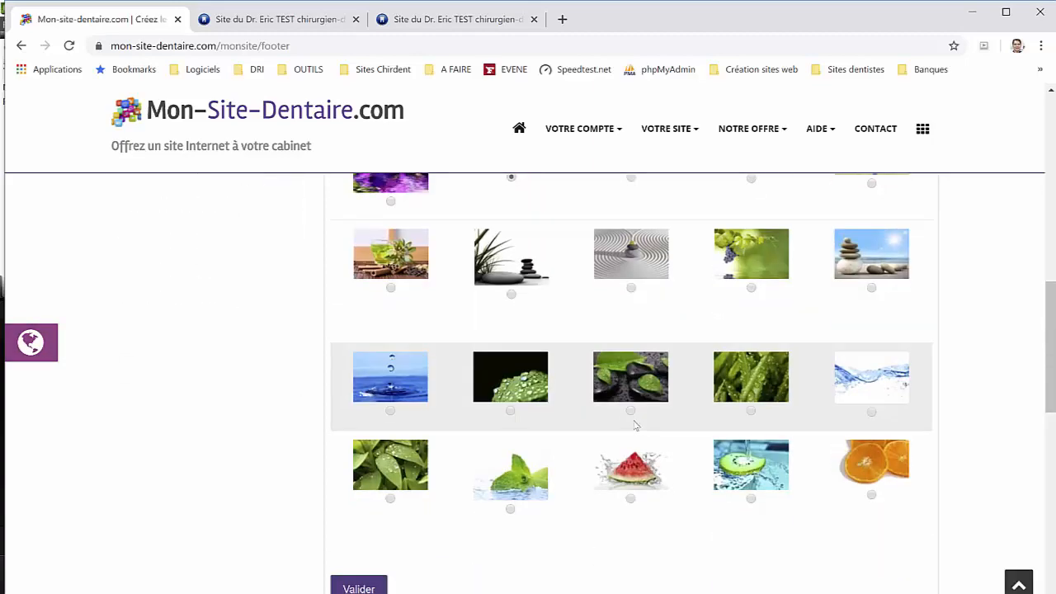
{"action": "left_click", "coordinate": [373, 443]}
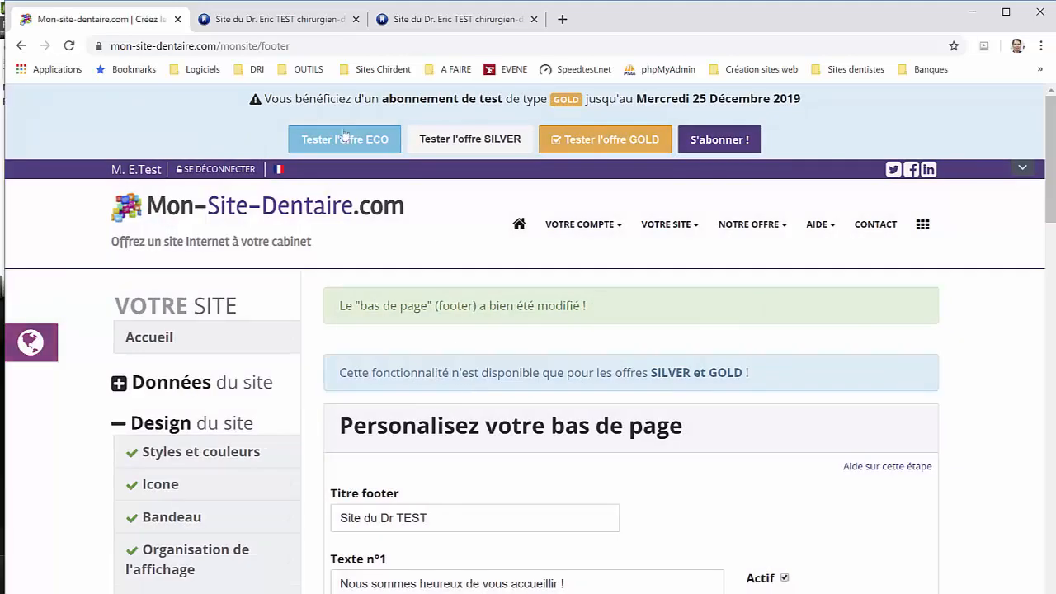
Reload the demo site's home page and check the title, text and image in its footer.
{"action": "left_click", "coordinate": [279, 16]}
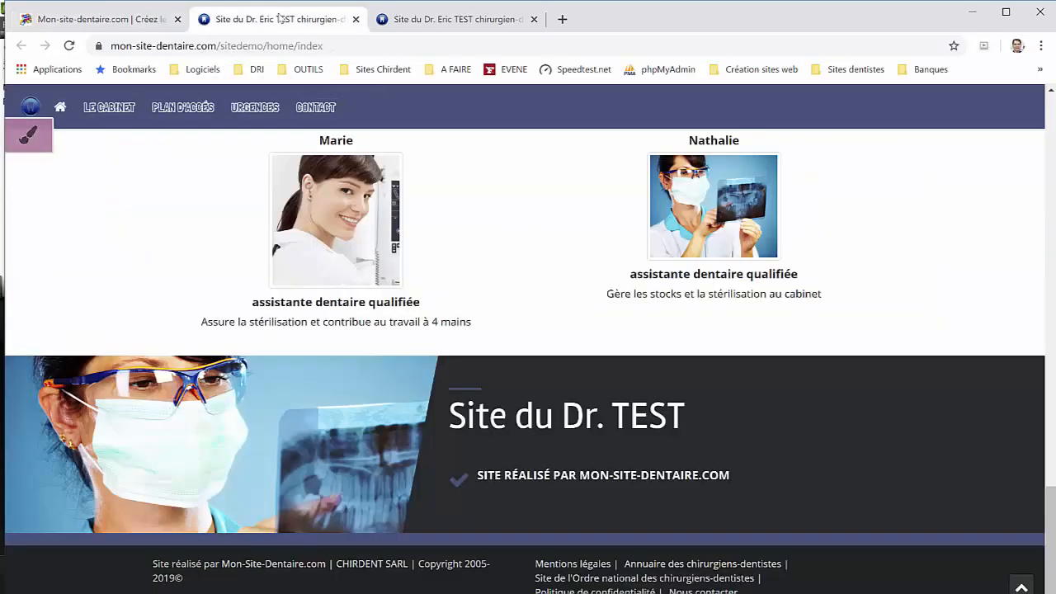
{"action": "left_click", "coordinate": [69, 46]}
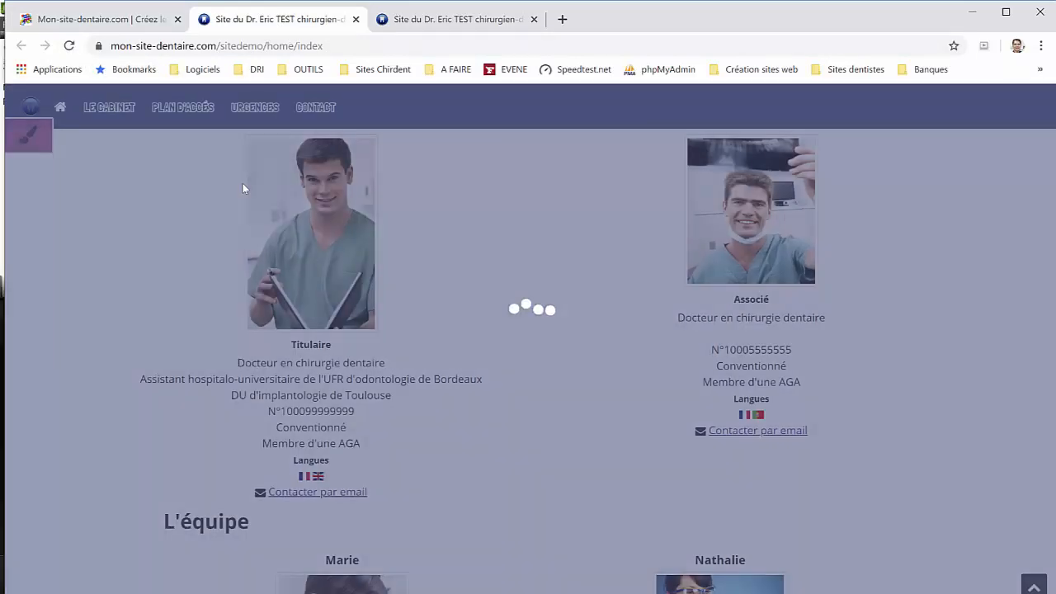
{"action": "scroll", "coordinate": [361, 285], "scroll_direction": "down", "scroll_amount": 5}
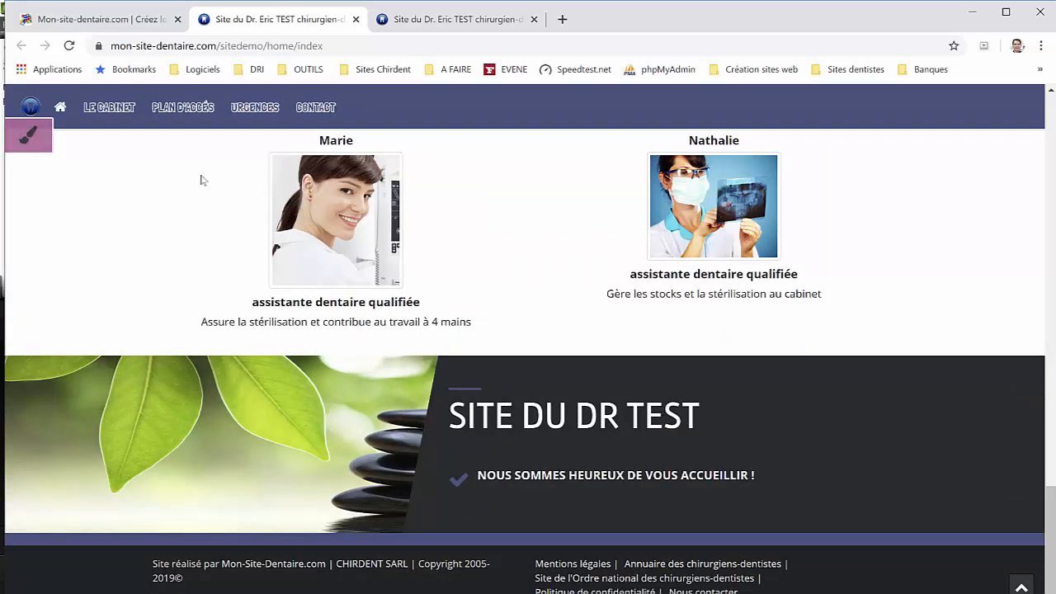
Return to the site builder and look over the saved footer settings and the Design du site entries.
{"action": "left_click", "coordinate": [99, 18]}
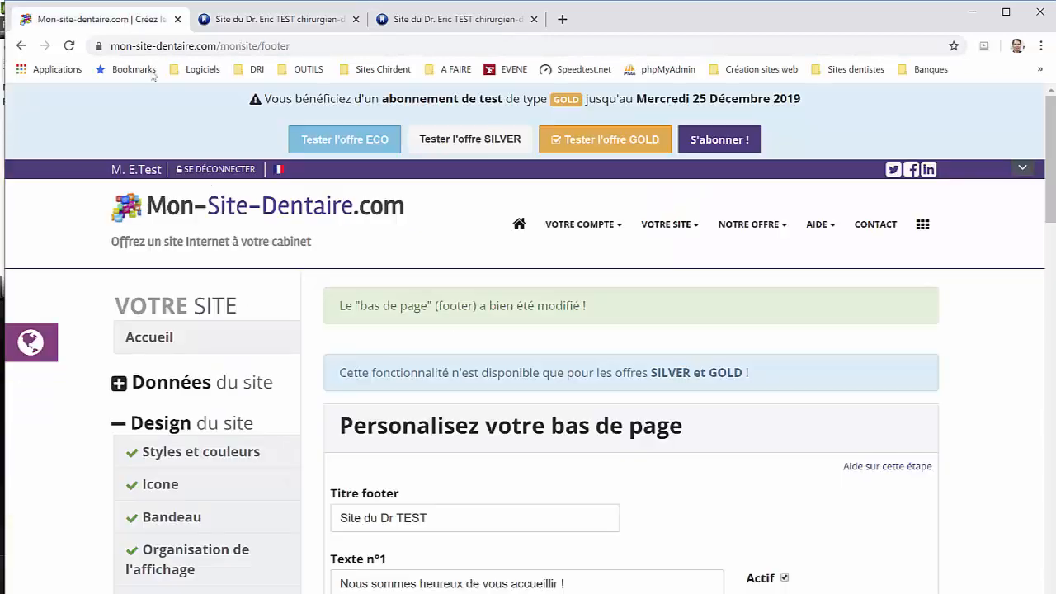
{"action": "scroll", "coordinate": [238, 280], "scroll_direction": "down", "scroll_amount": 5}
{"action": "scroll", "coordinate": [239, 281], "scroll_direction": "up", "scroll_amount": 2}
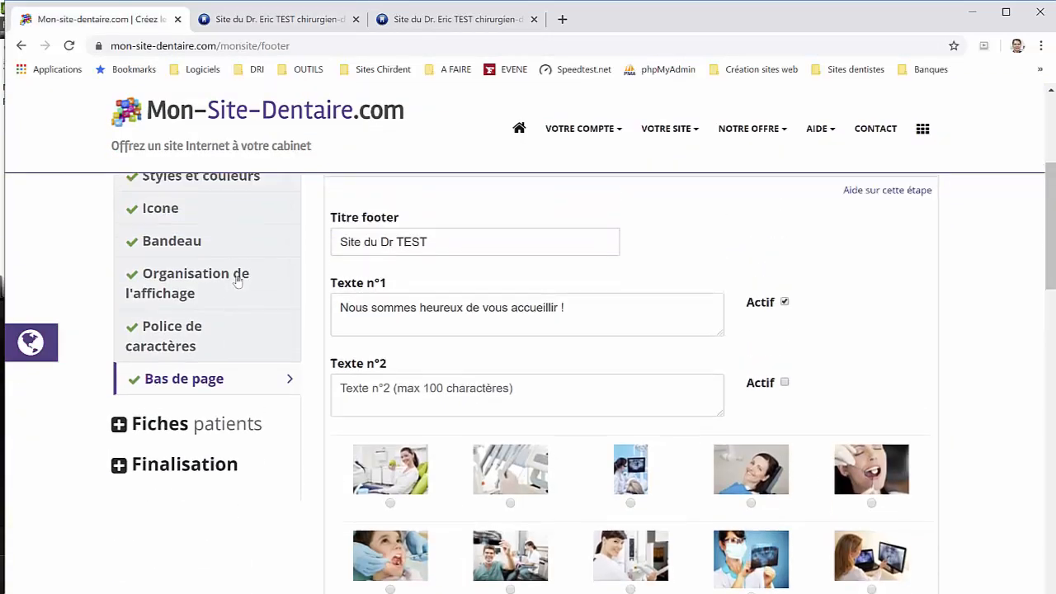
{"action": "scroll", "coordinate": [238, 283], "scroll_direction": "down", "scroll_amount": 1}
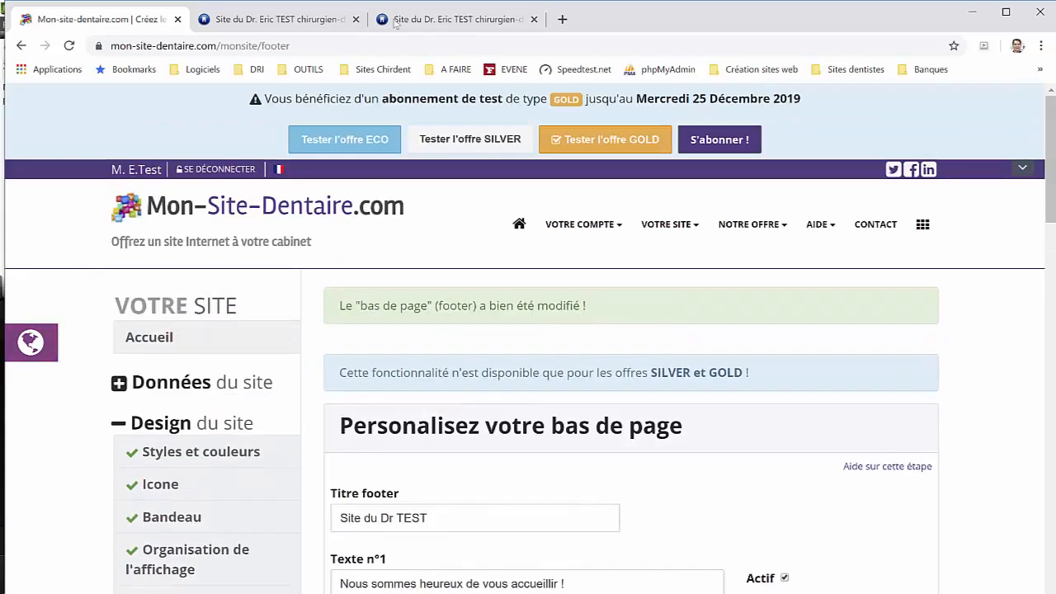
Open the Le Cabinet page on the demo site and examine the displayed practice photos.
{"action": "left_click", "coordinate": [302, 11]}
{"action": "scroll", "coordinate": [285, 140], "scroll_direction": "up", "scroll_amount": 4}
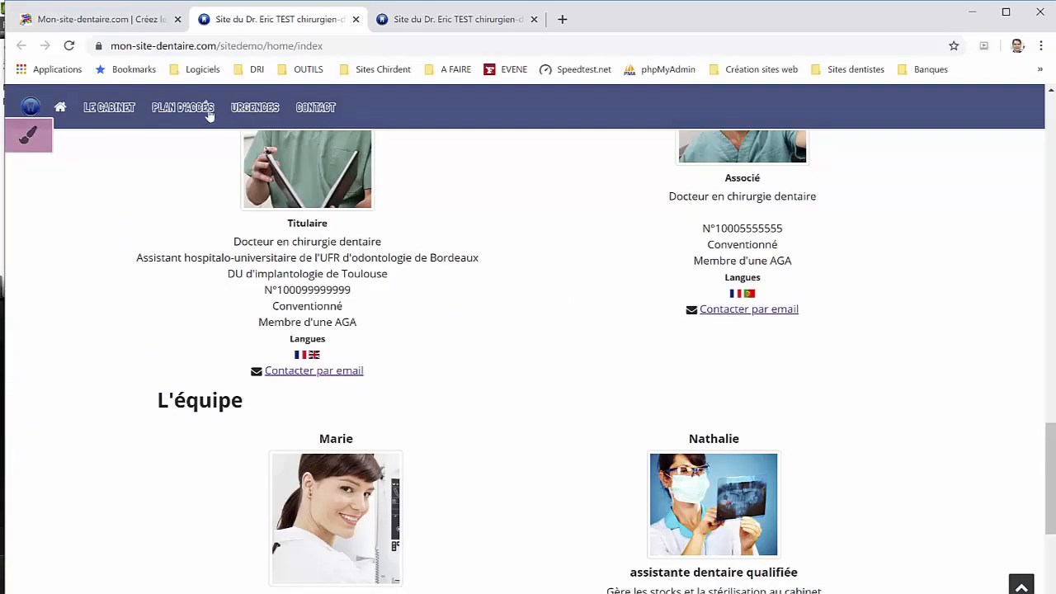
{"action": "left_click", "coordinate": [117, 113]}
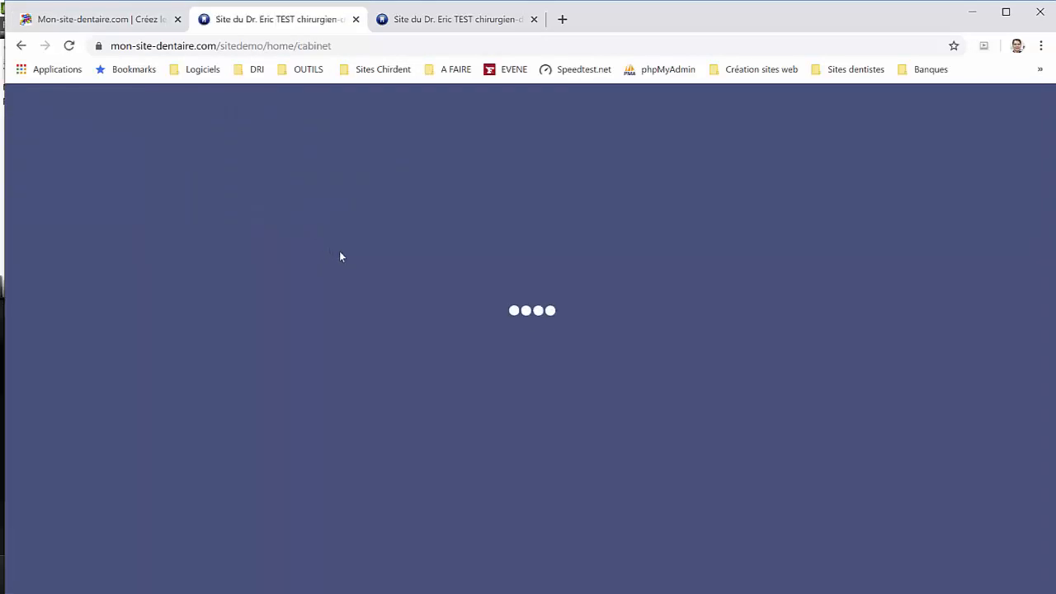
{"action": "scroll", "coordinate": [245, 278], "scroll_direction": "down", "scroll_amount": 3}
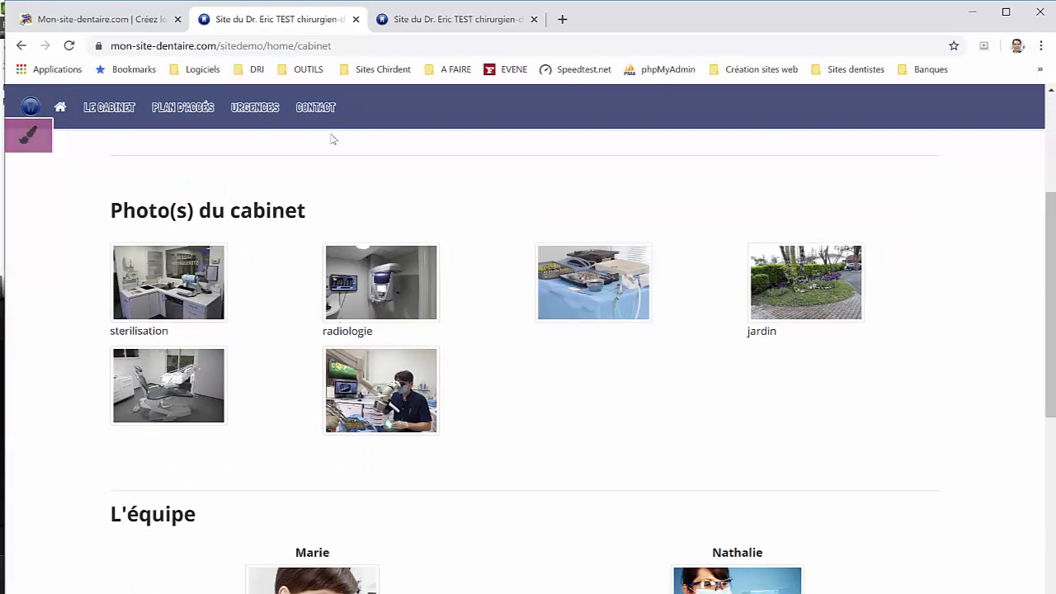
Return to the site builder, open Télécharger photos under Présentation du cabinet and review the practice photos with their captions and order.
{"action": "left_click", "coordinate": [132, 21]}
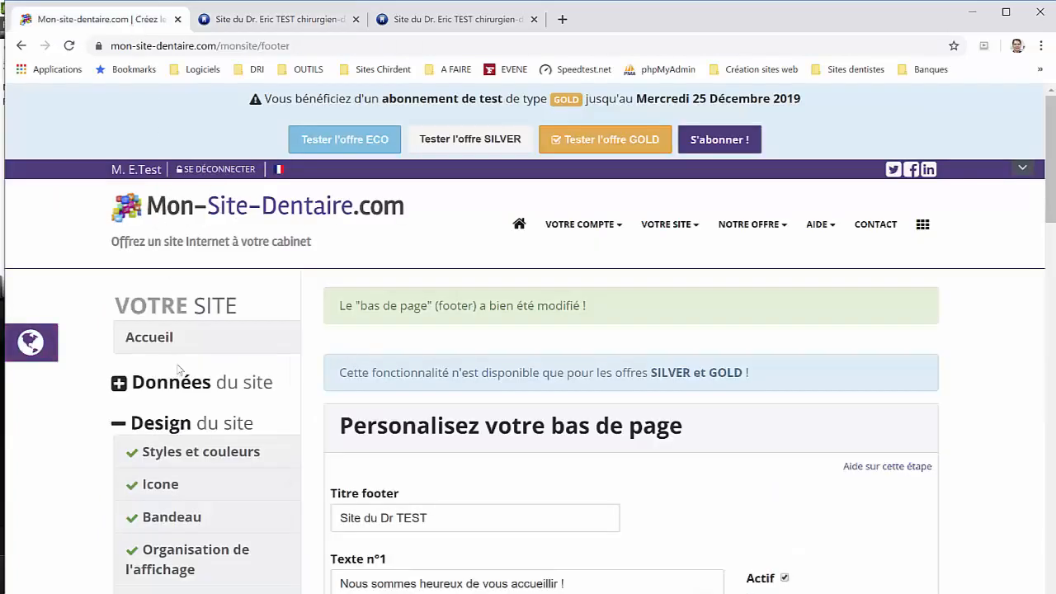
{"action": "scroll", "coordinate": [180, 367], "scroll_direction": "down", "scroll_amount": 2}
{"action": "left_click", "coordinate": [212, 240]}
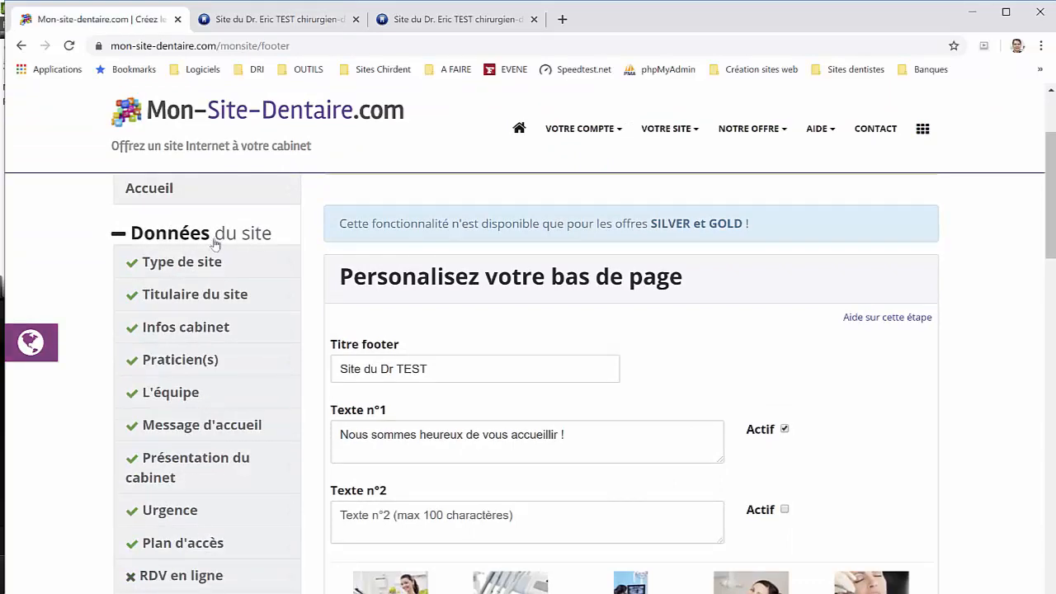
{"action": "left_click", "coordinate": [196, 459]}
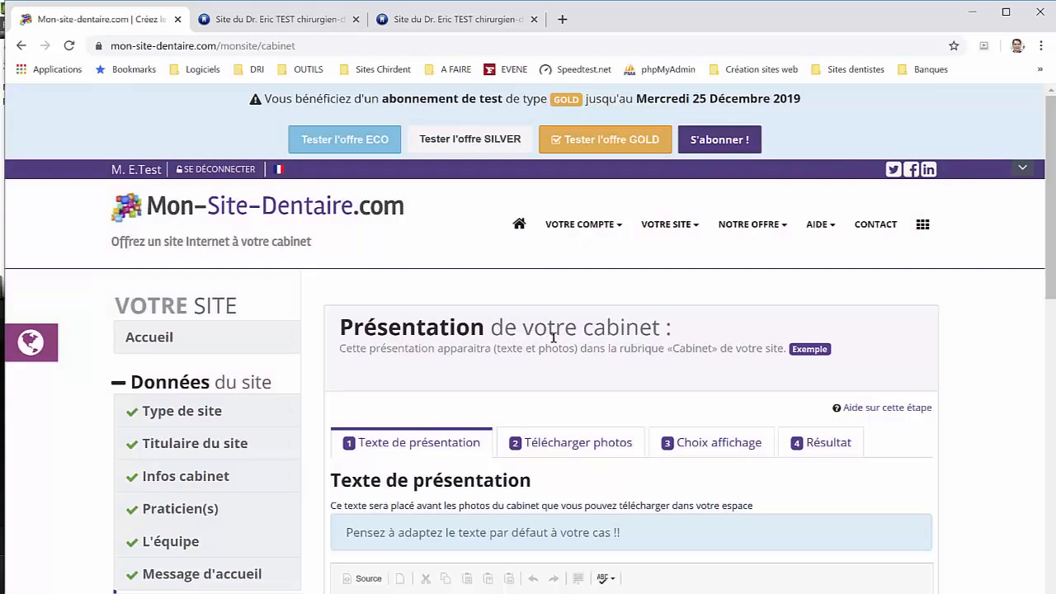
{"action": "scroll", "coordinate": [611, 273], "scroll_direction": "down", "scroll_amount": 3}
{"action": "left_click", "coordinate": [568, 223]}
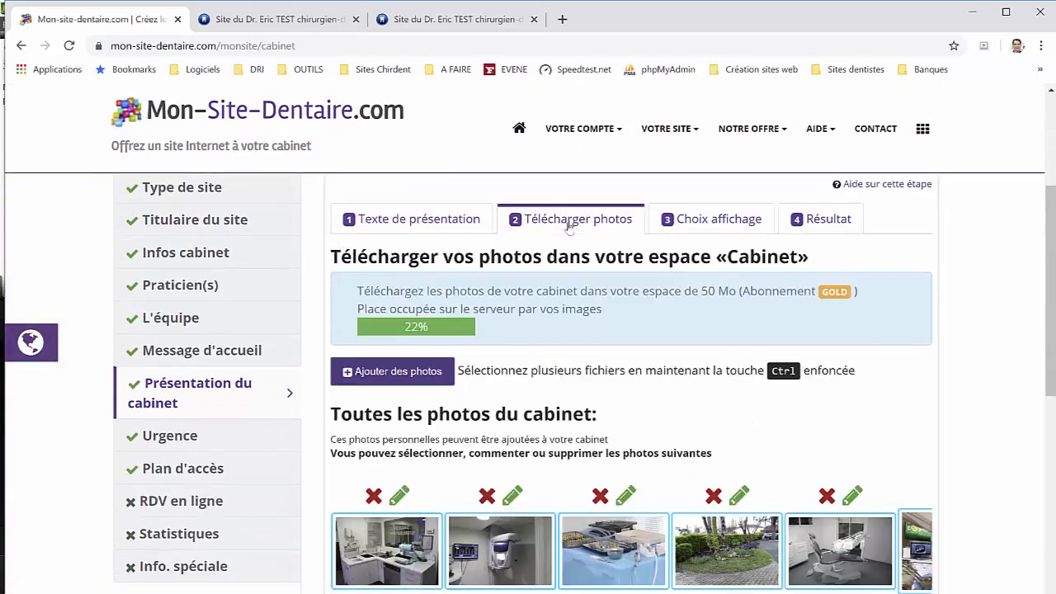
{"action": "scroll", "coordinate": [487, 402], "scroll_direction": "down", "scroll_amount": 2}
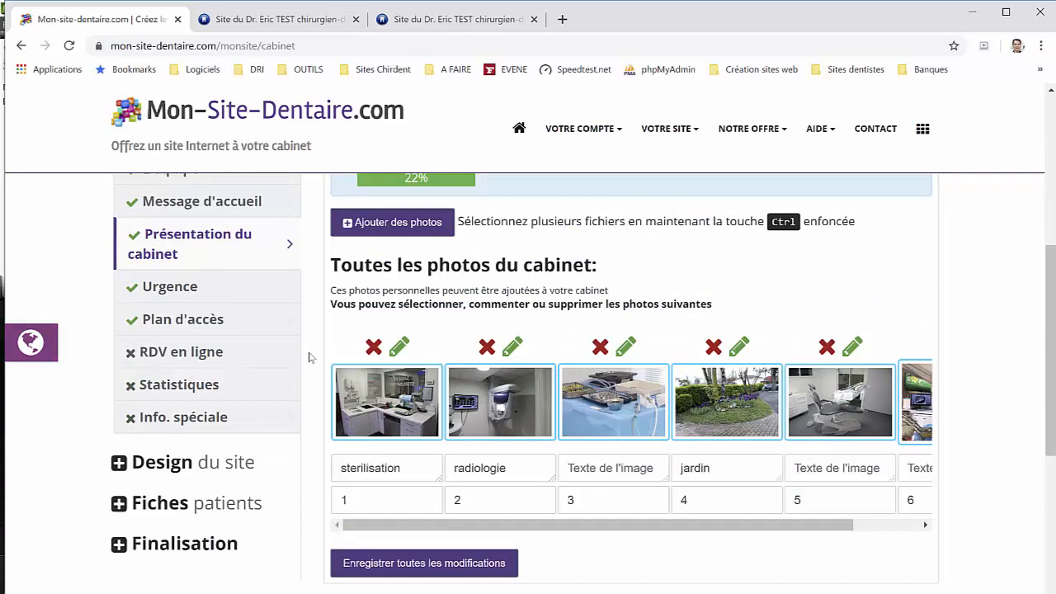
Expand the Fiches patients section of the site builder.
{"action": "left_click", "coordinate": [236, 502]}
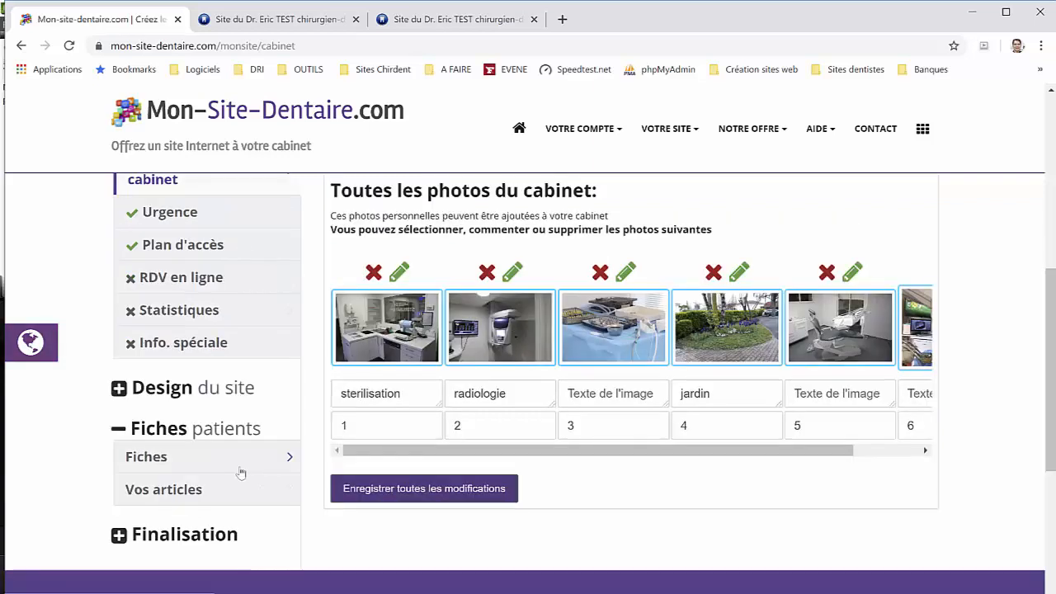